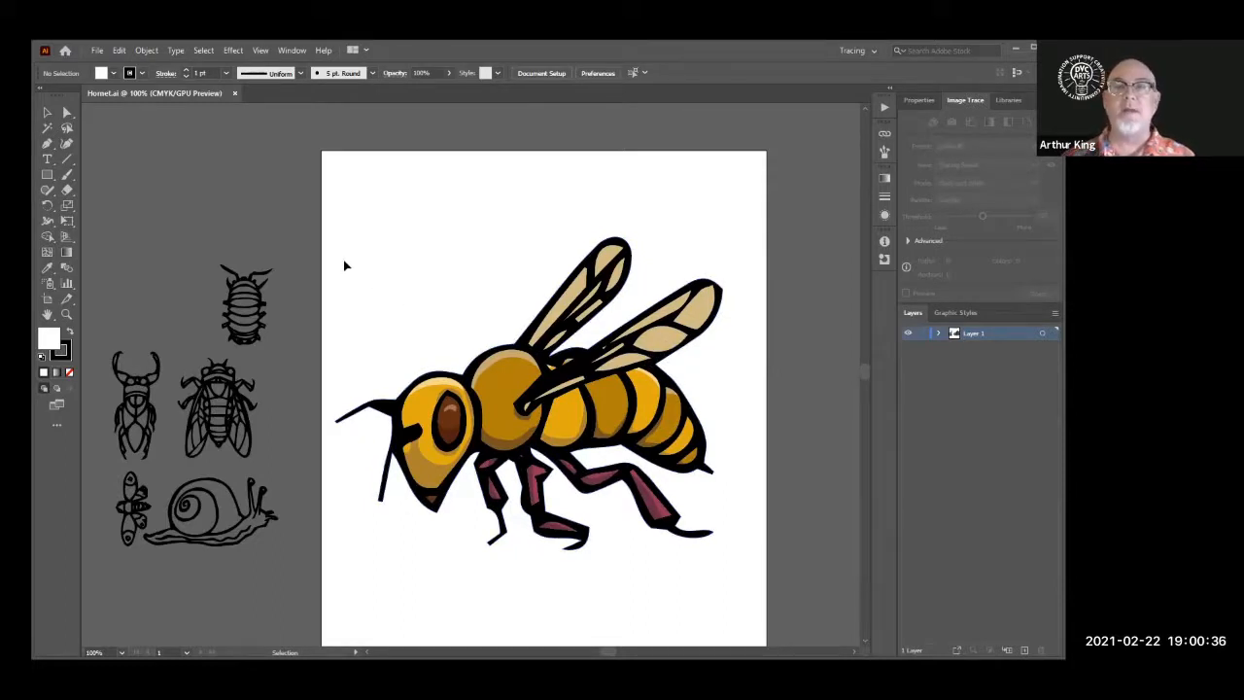
Set the fill to none and paint a curved black vein across the near wing's outer part with the Paintbrush.
click(114, 74)
click(7, 96)
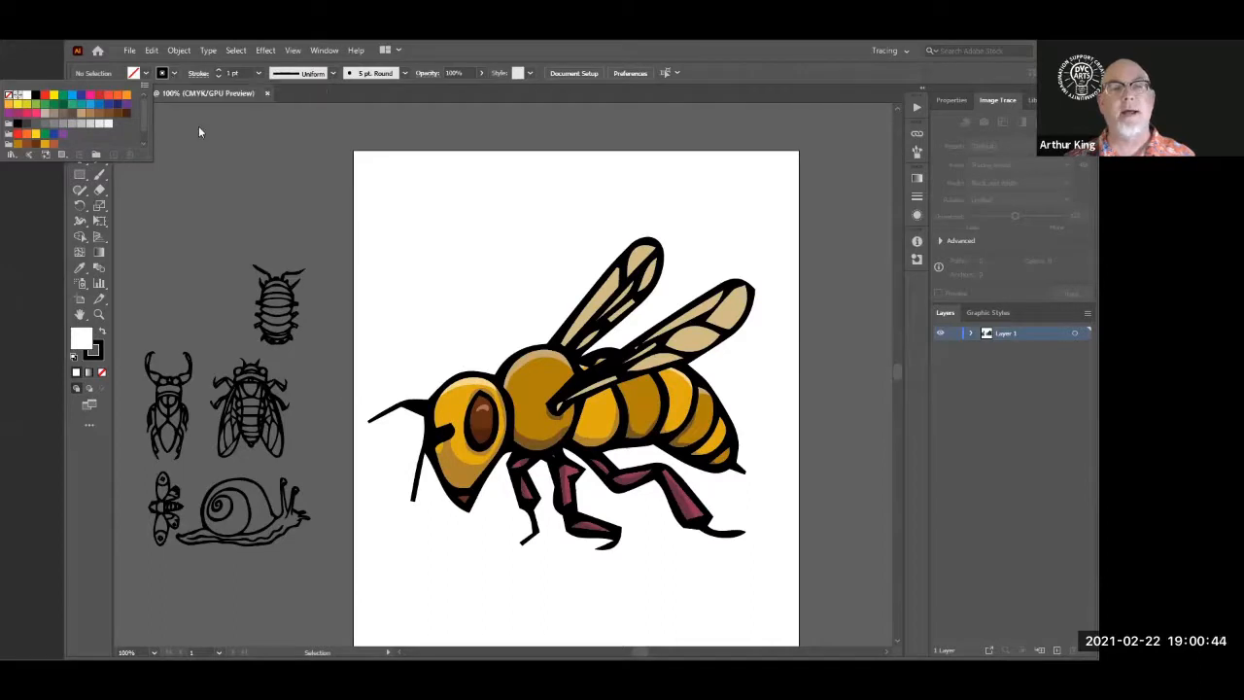
click(577, 424)
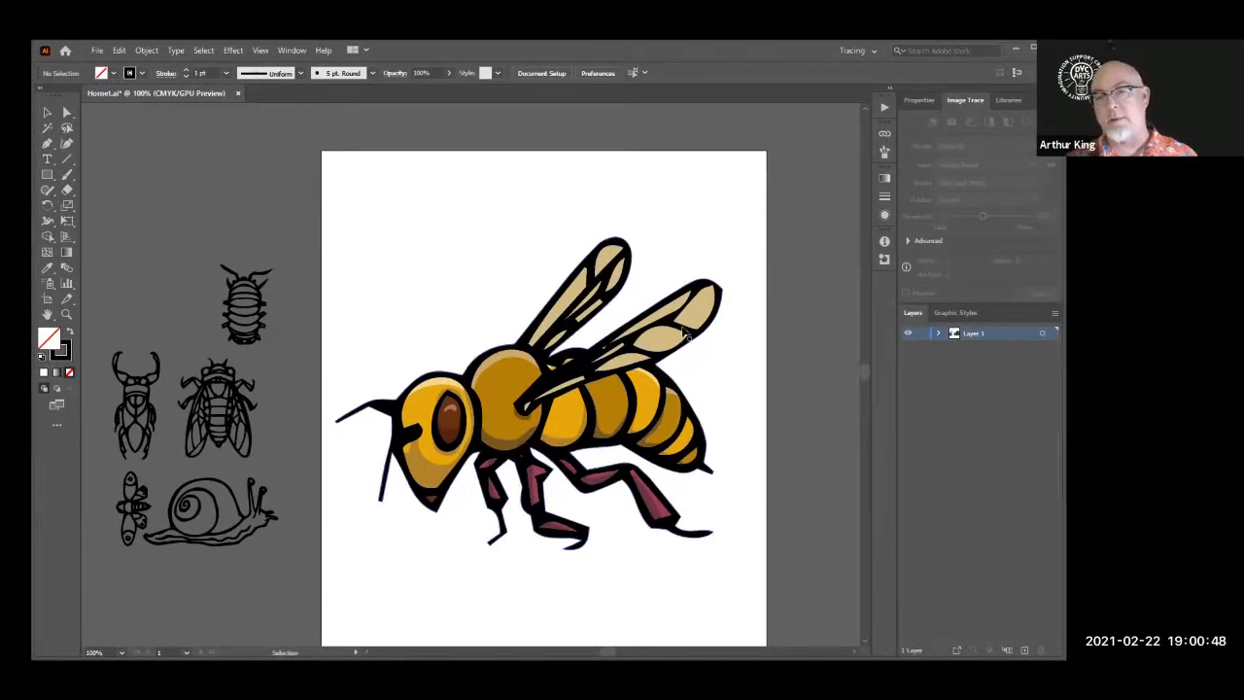
click(65, 176)
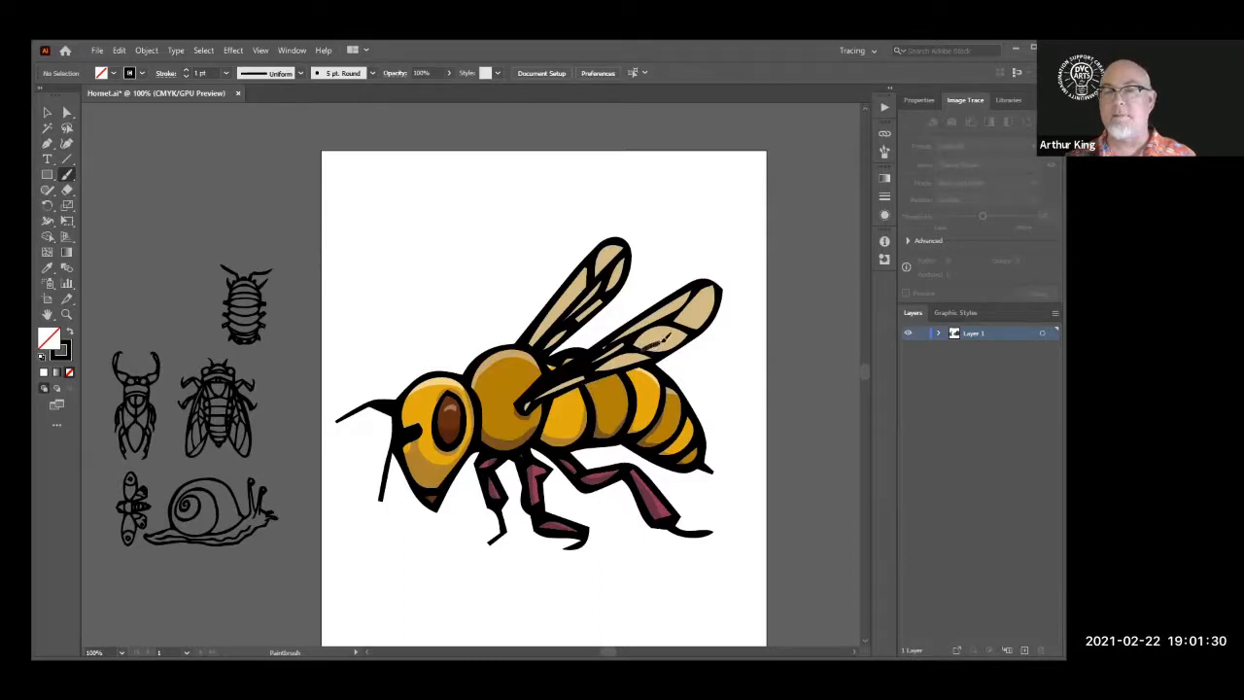
drag(695, 316, 717, 283)
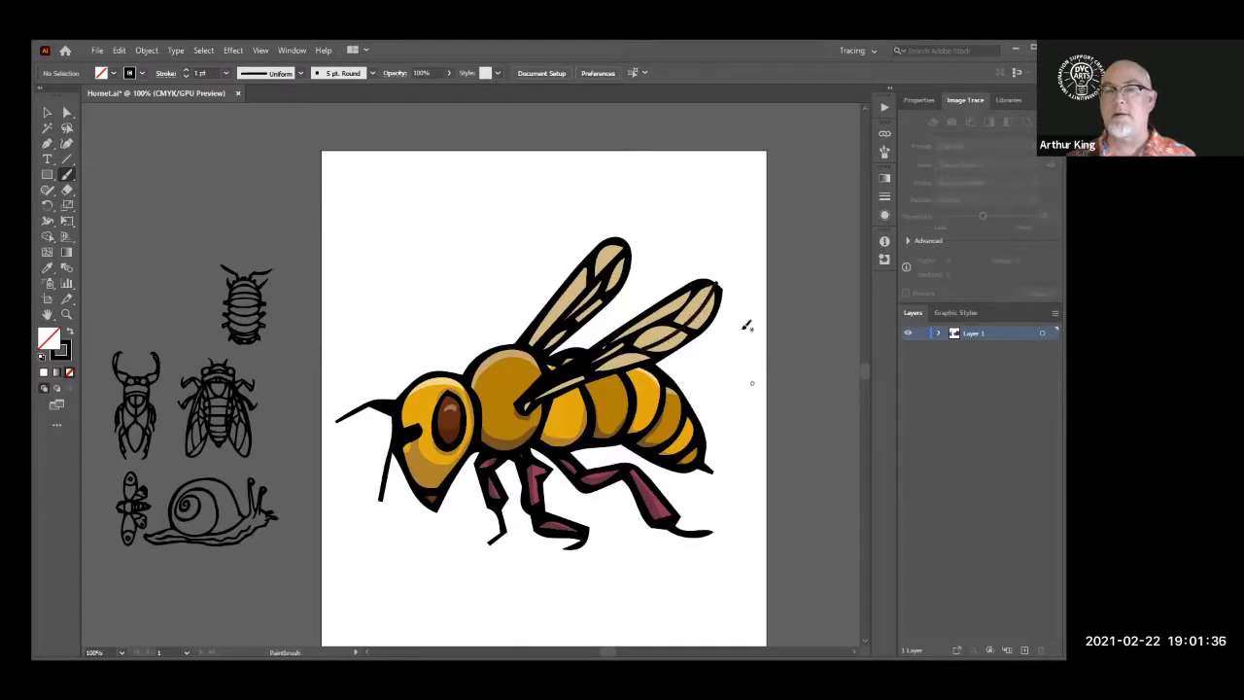
Move the new vein's outer end point into the near wing's outline, and paint a second vein across the far wing.
click(67, 112)
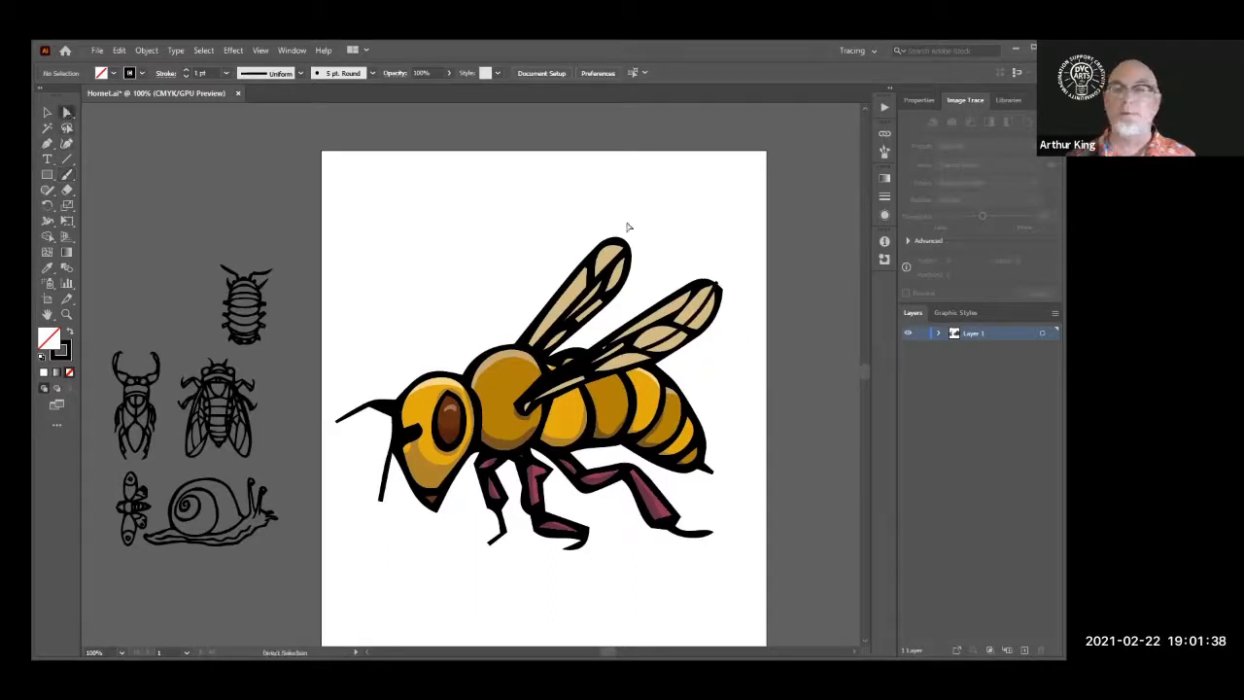
drag(719, 292, 717, 288)
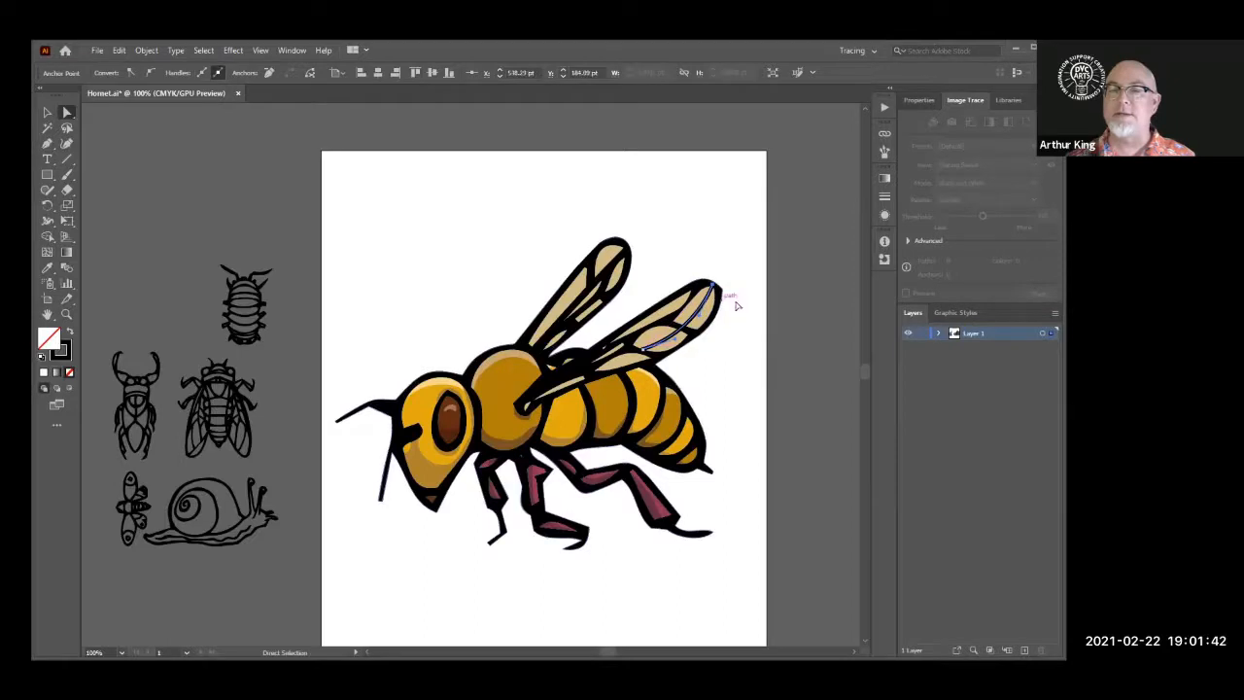
click(47, 113)
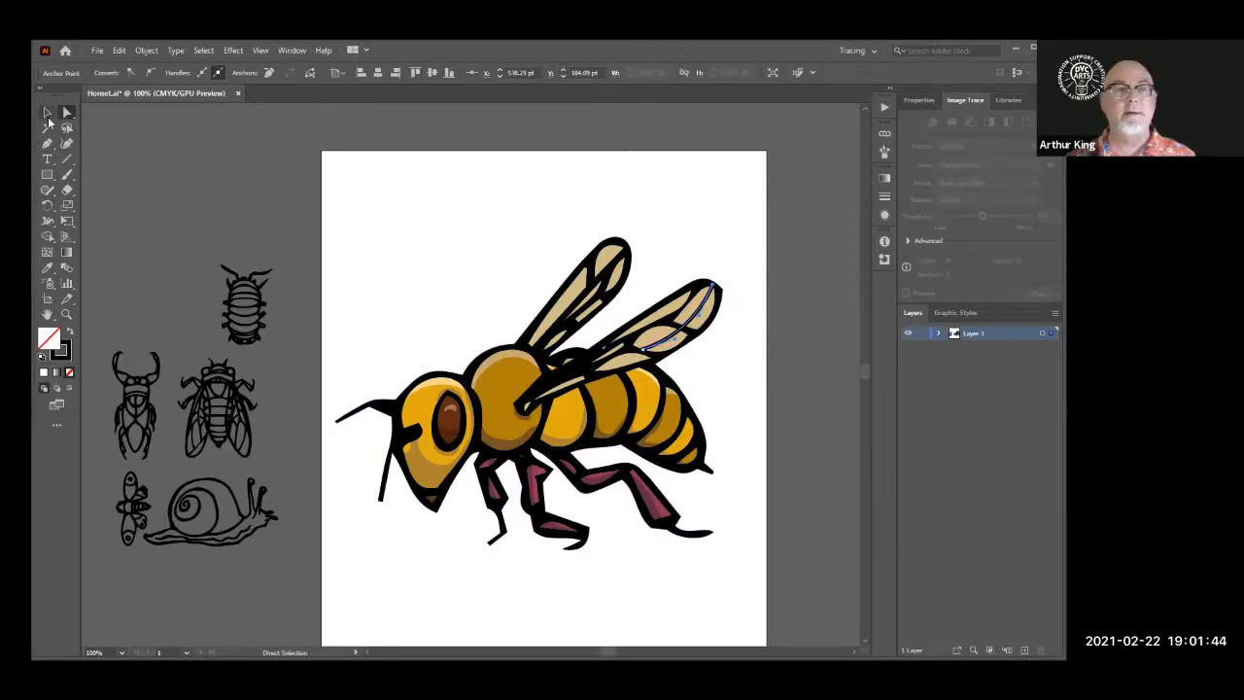
click(307, 235)
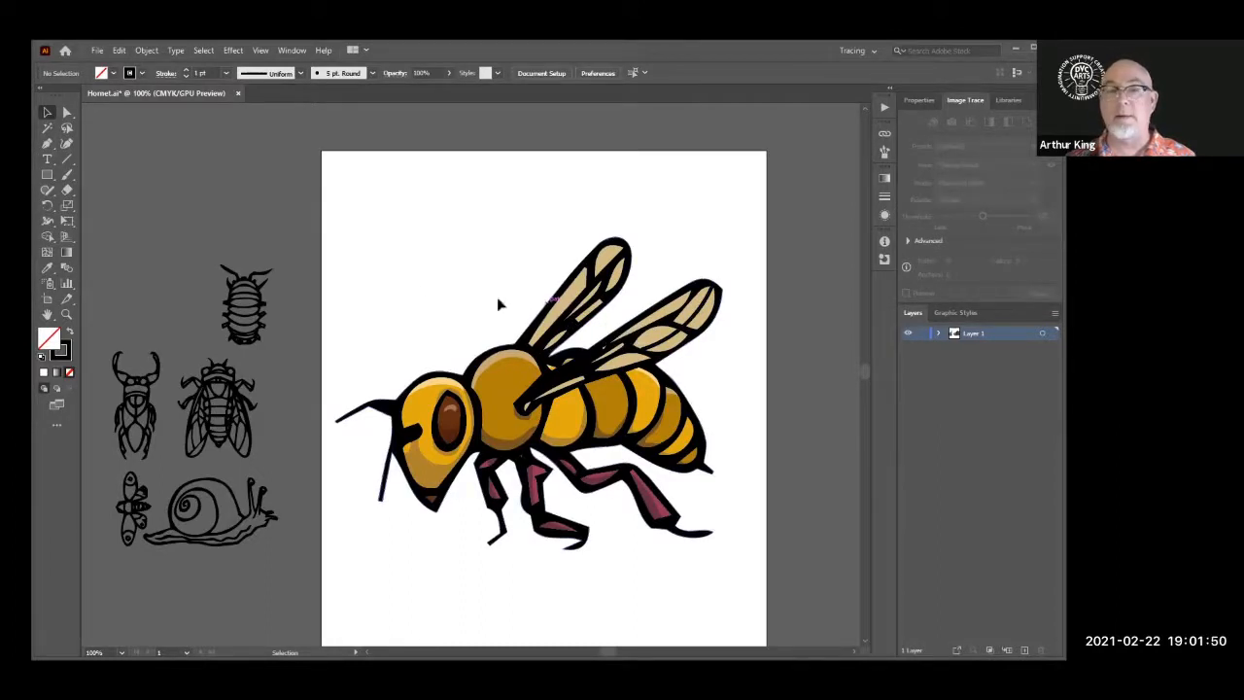
click(67, 174)
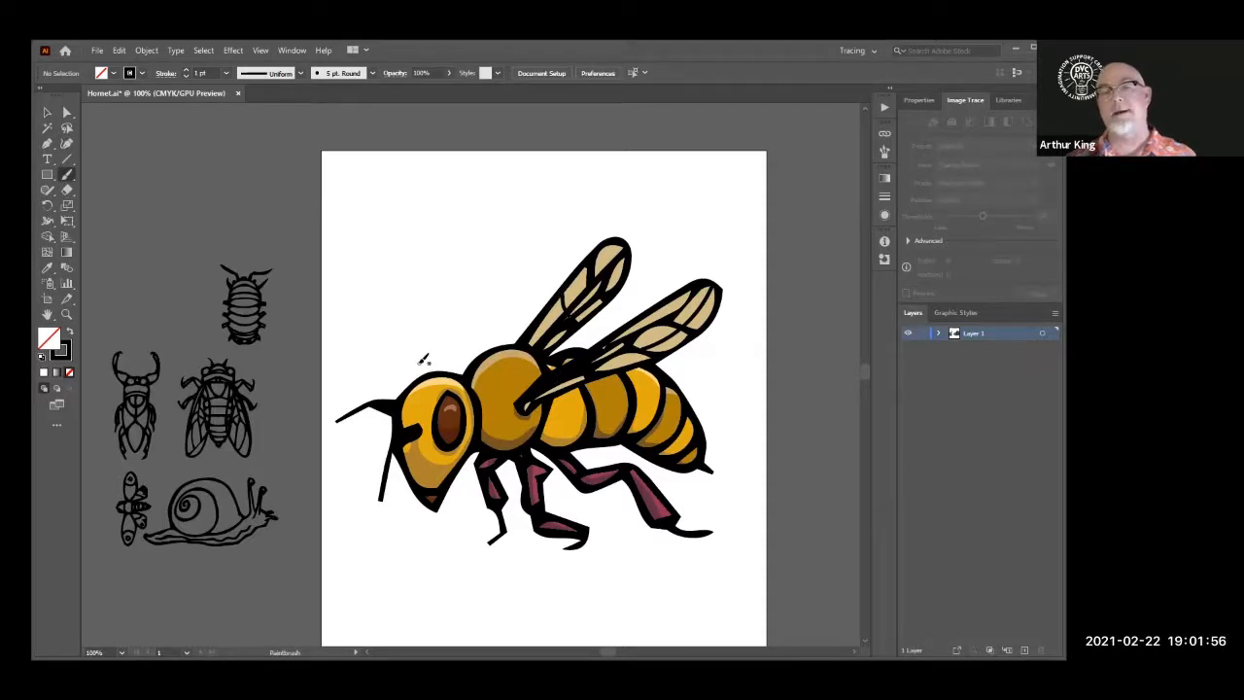
click(46, 113)
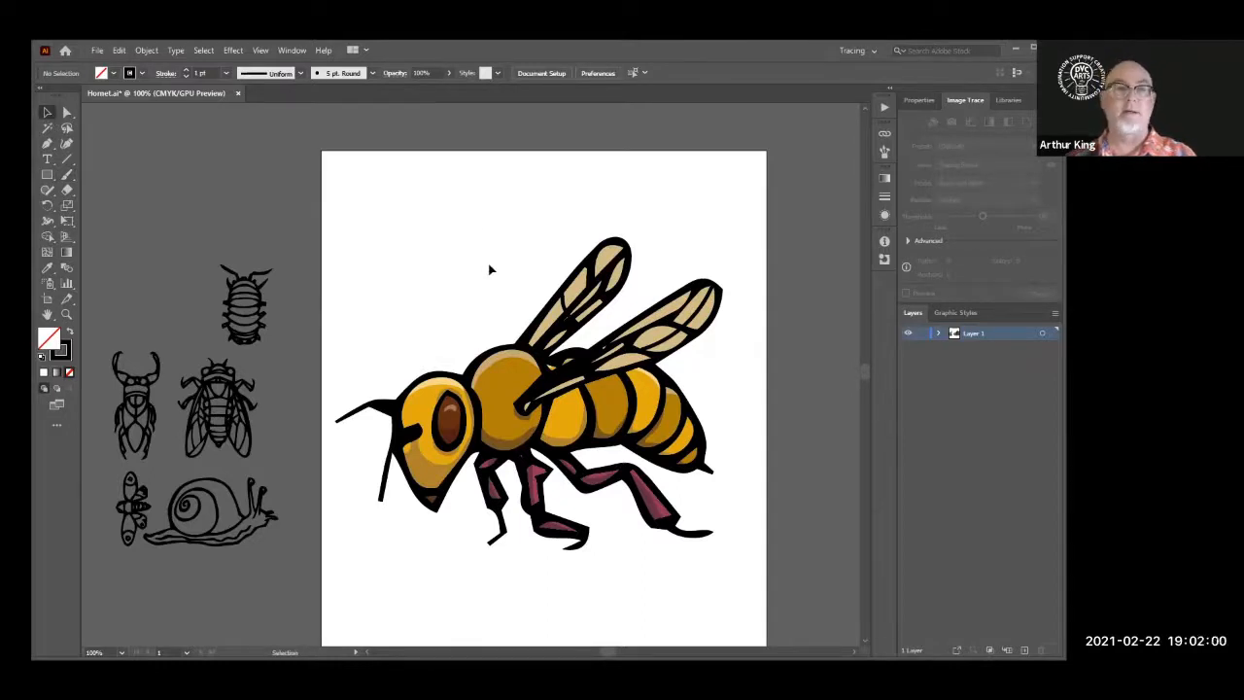
Select the entire hornet artwork and expand its appearance so the brush strokes turn into filled shapes.
click(67, 113)
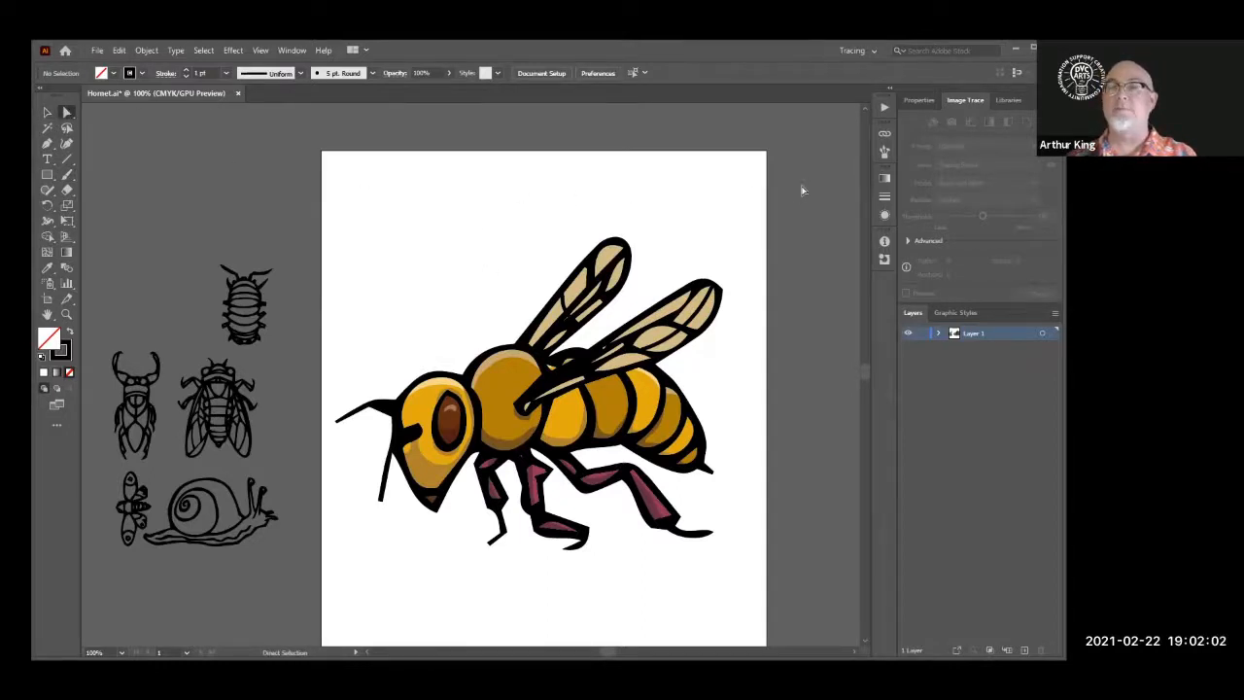
mouse_move(677, 304)
mouse_down()
mouse_move(554, 437)
mouse_move(325, 604)
mouse_move(328, 591)
mouse_up()
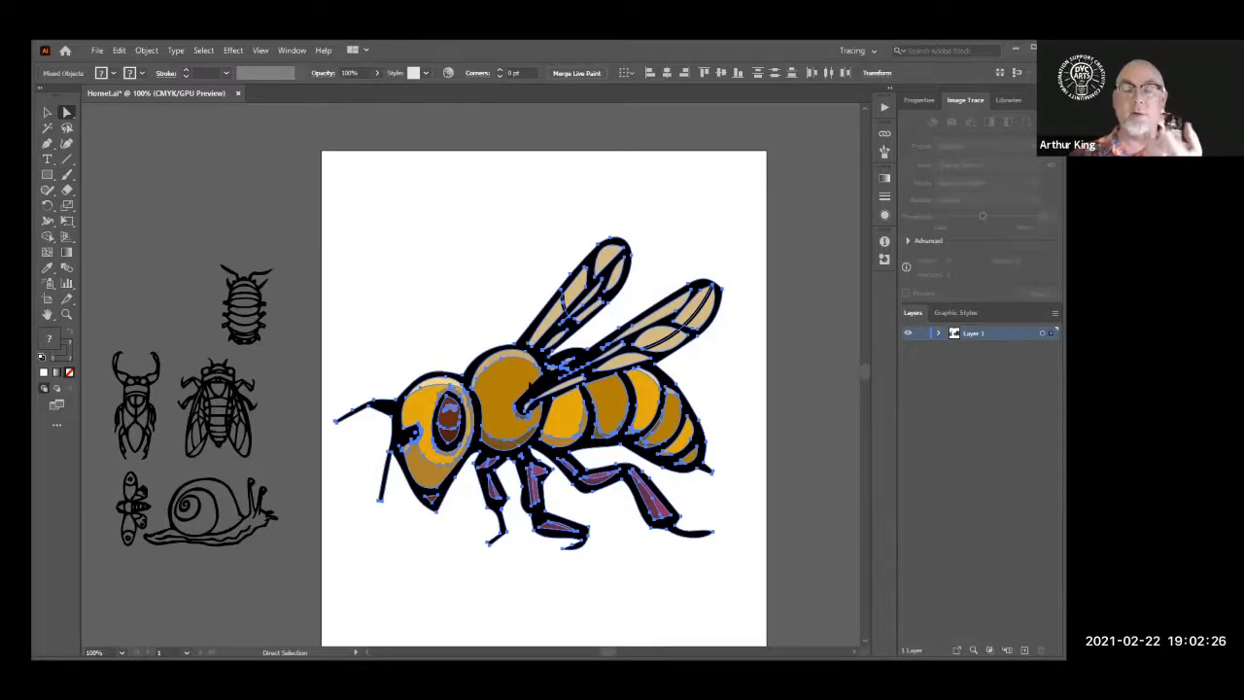
click(153, 45)
click(173, 223)
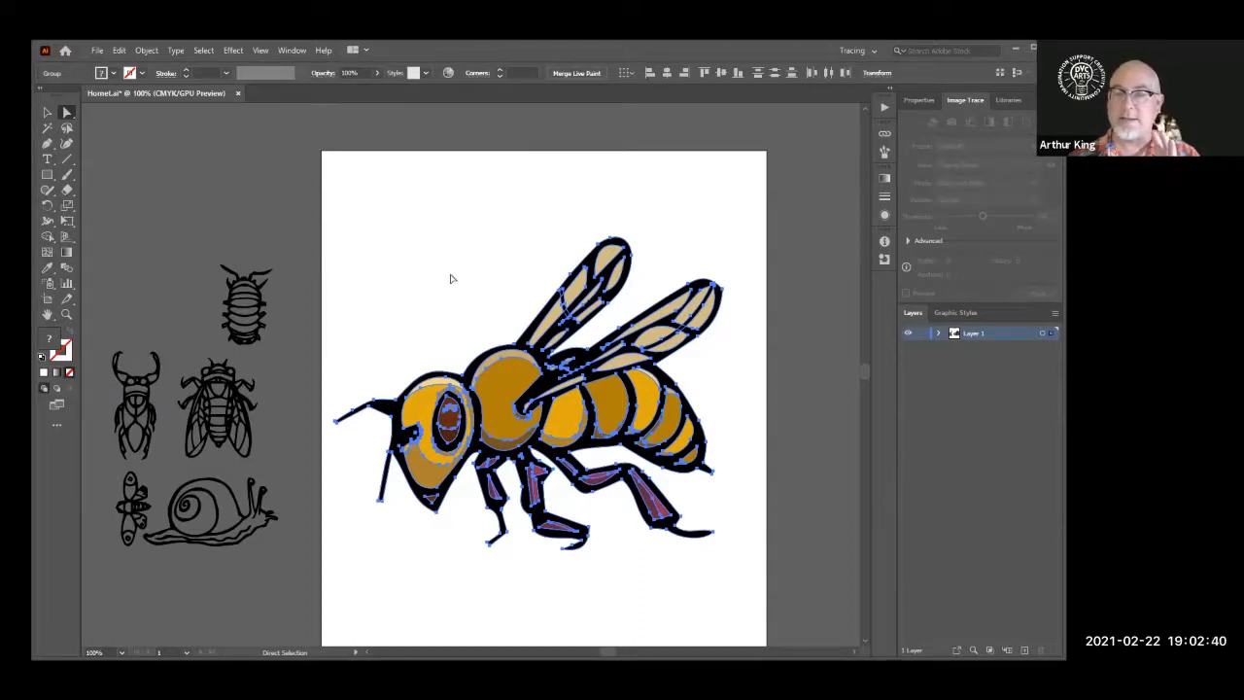
Make a Live Paint group from the selected hornet artwork and deselect it.
click(147, 50)
mouse_move(199, 446)
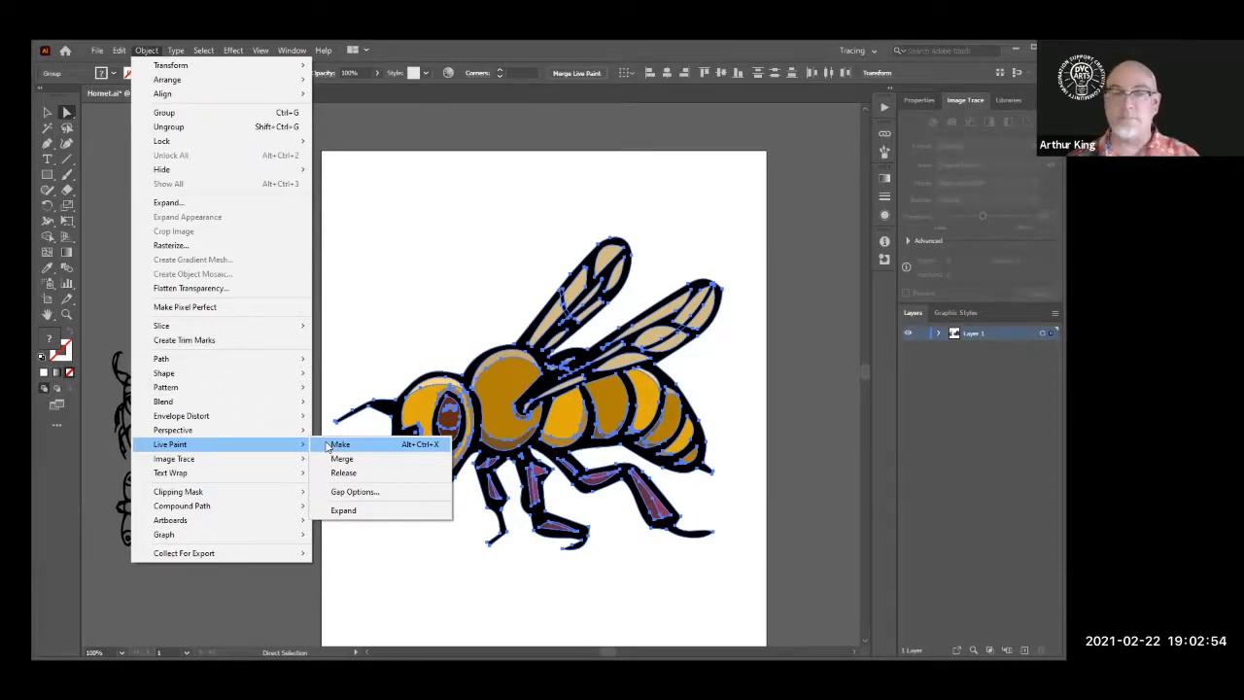
click(331, 444)
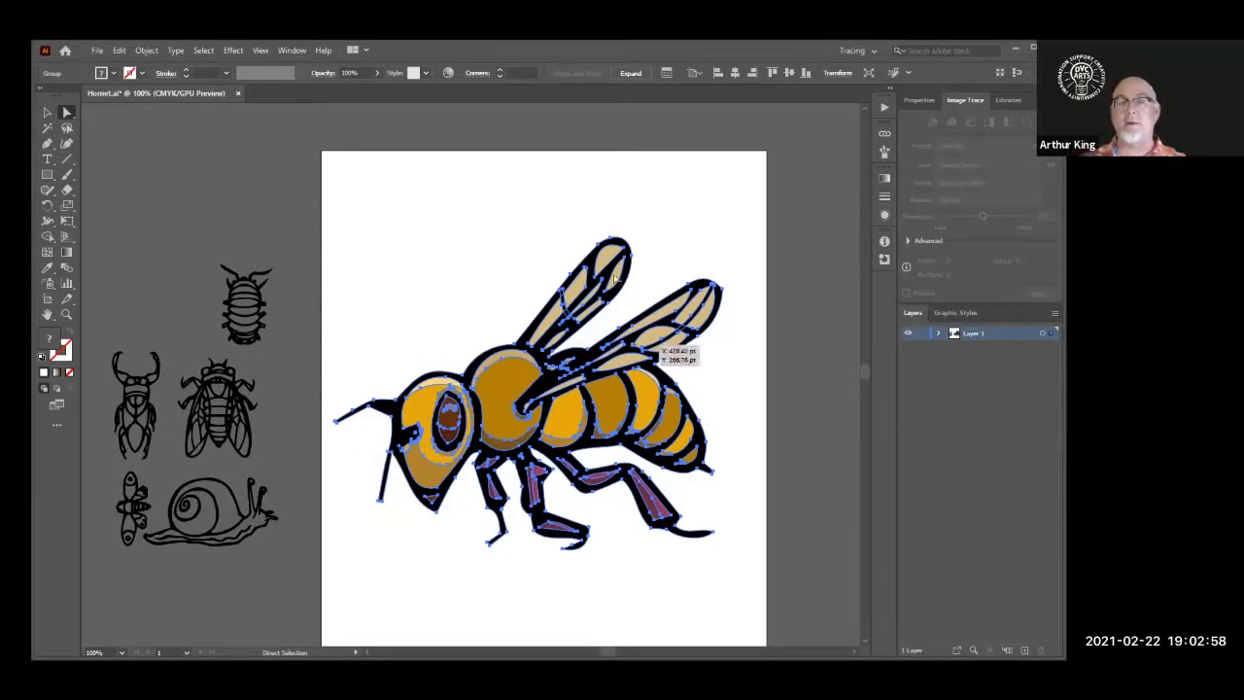
click(516, 270)
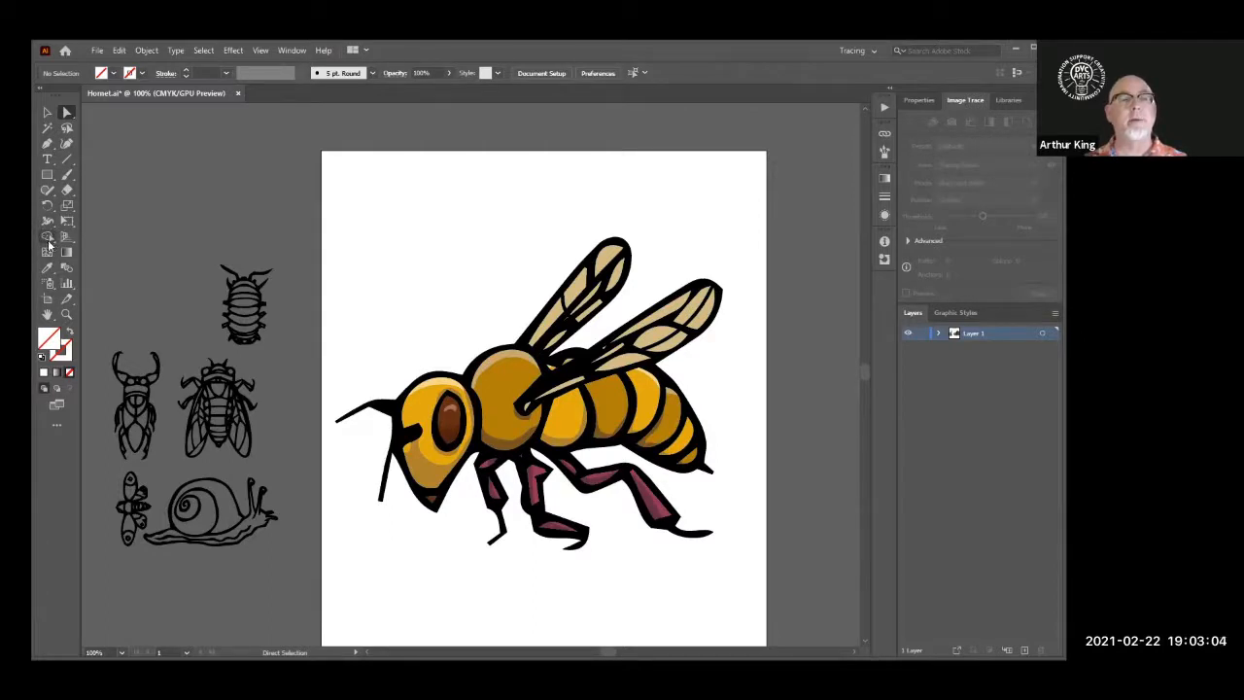
Fill the far wing's base and tip cells and three near-wing cells with pale lavender E6D4F4 using Live Paint Bucket.
click(48, 236)
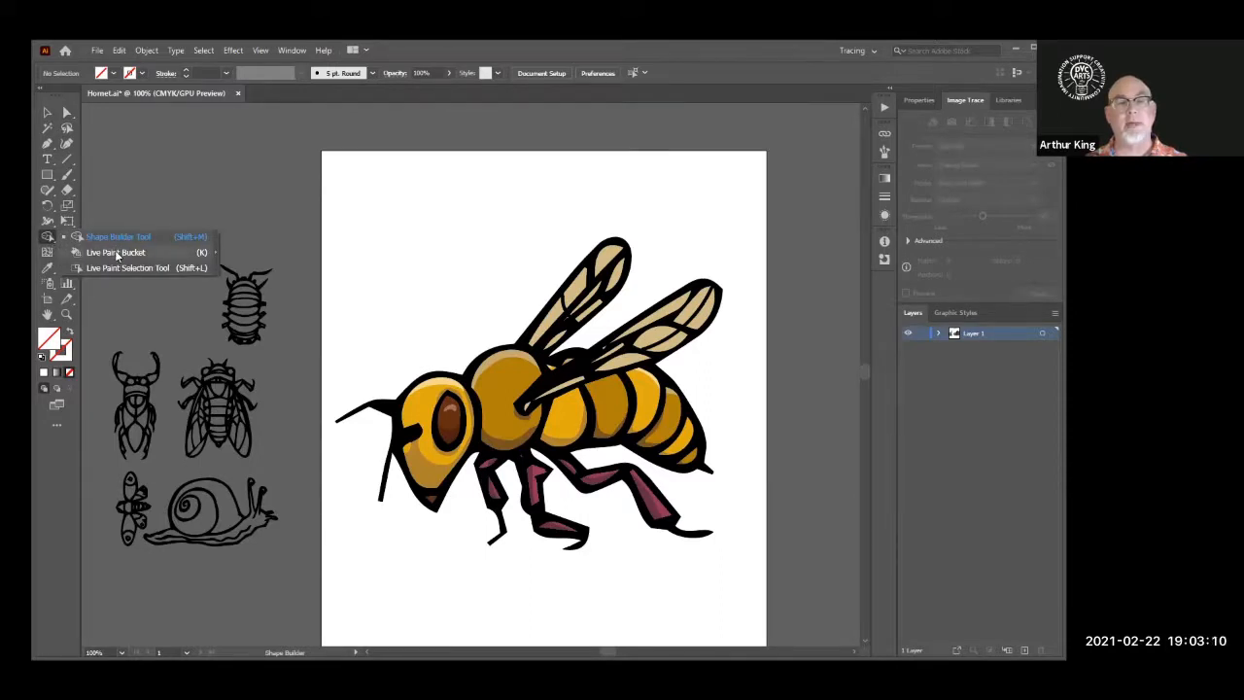
click(114, 250)
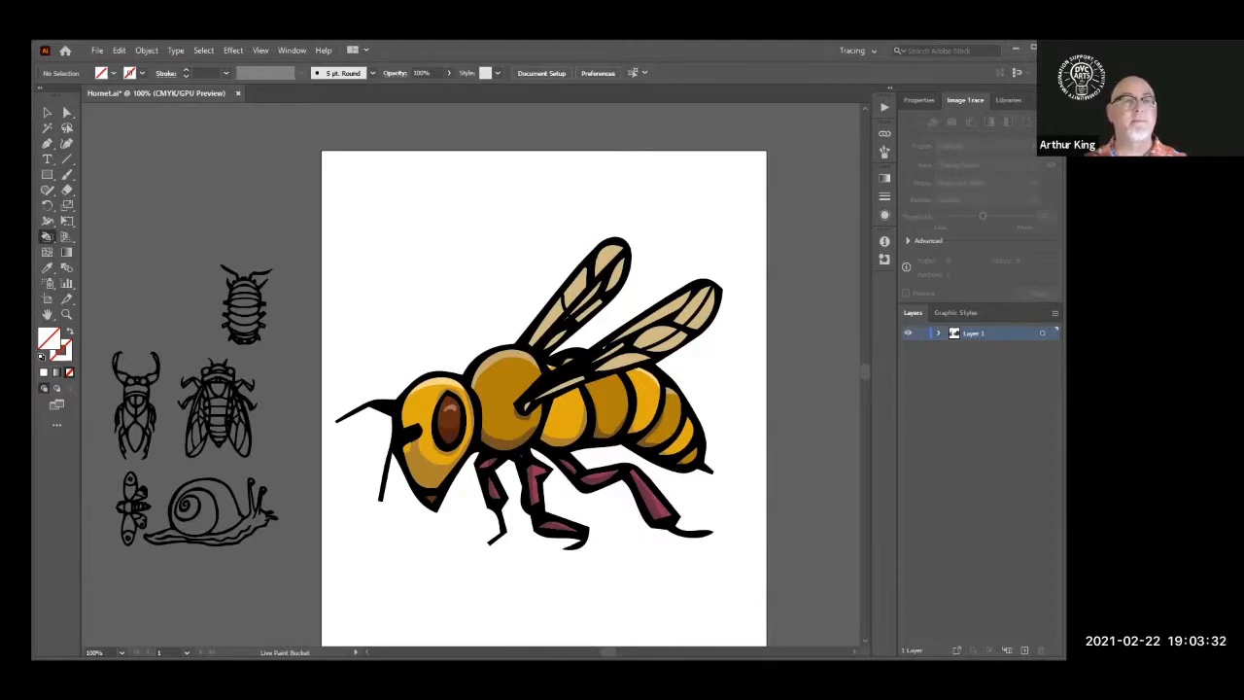
click(113, 74)
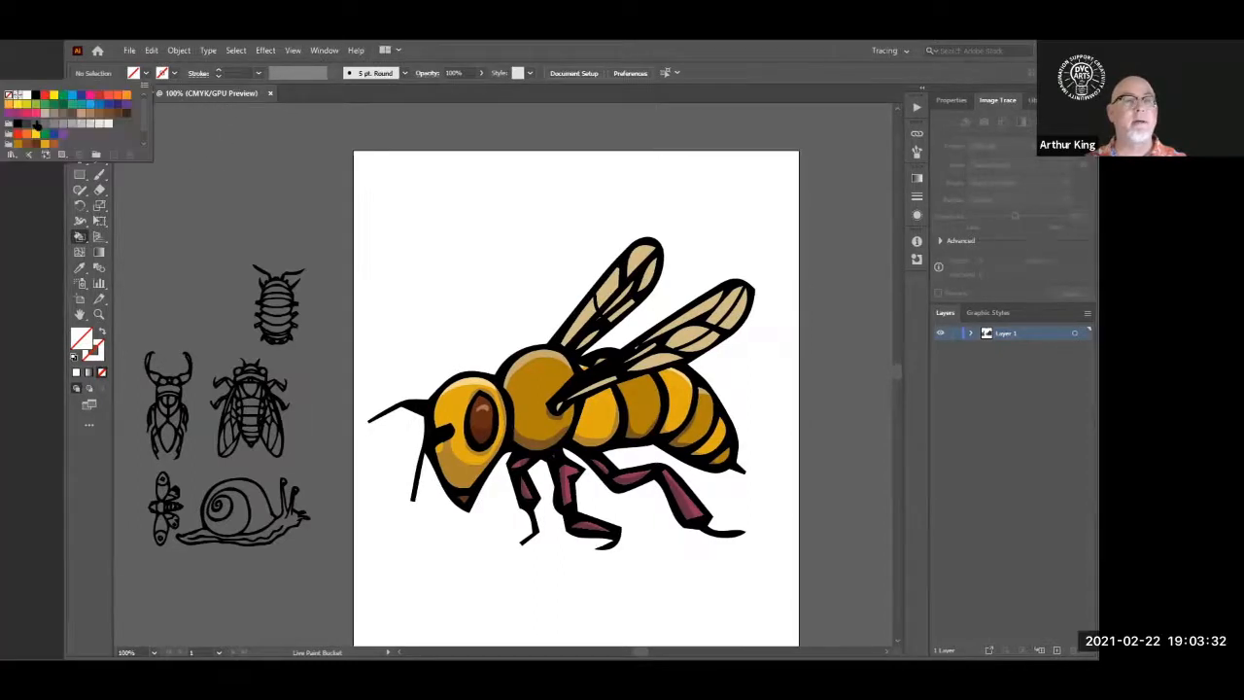
click(126, 110)
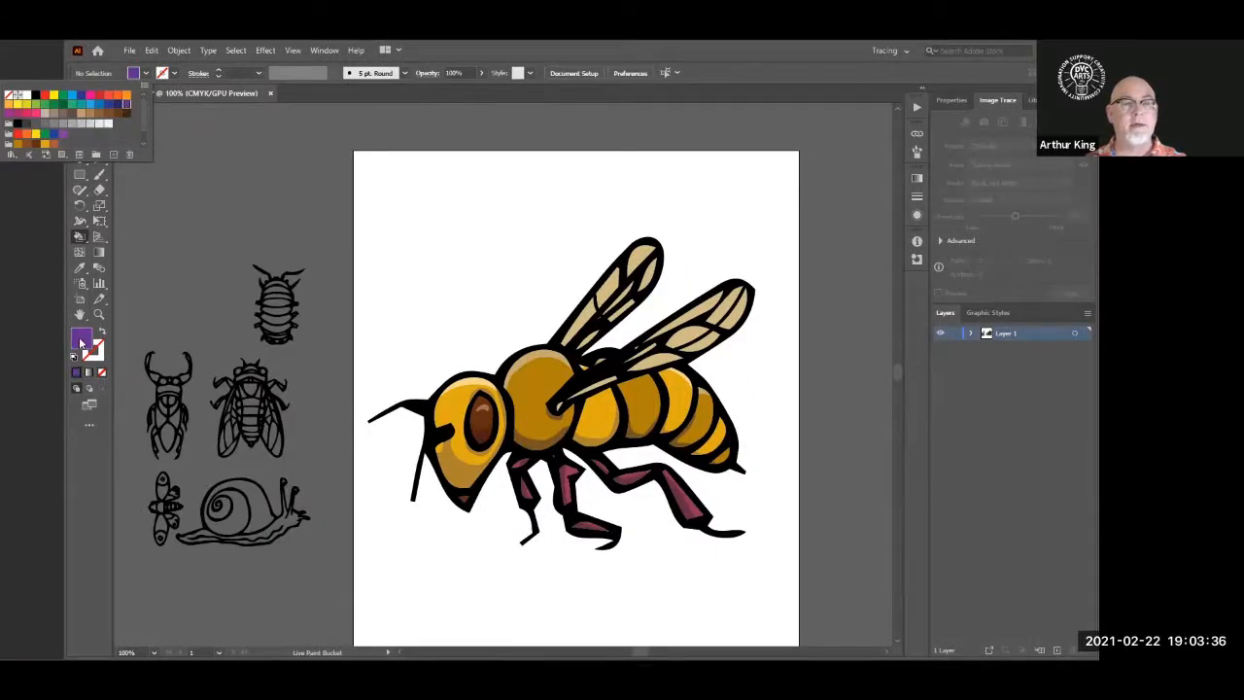
double_click(81, 342)
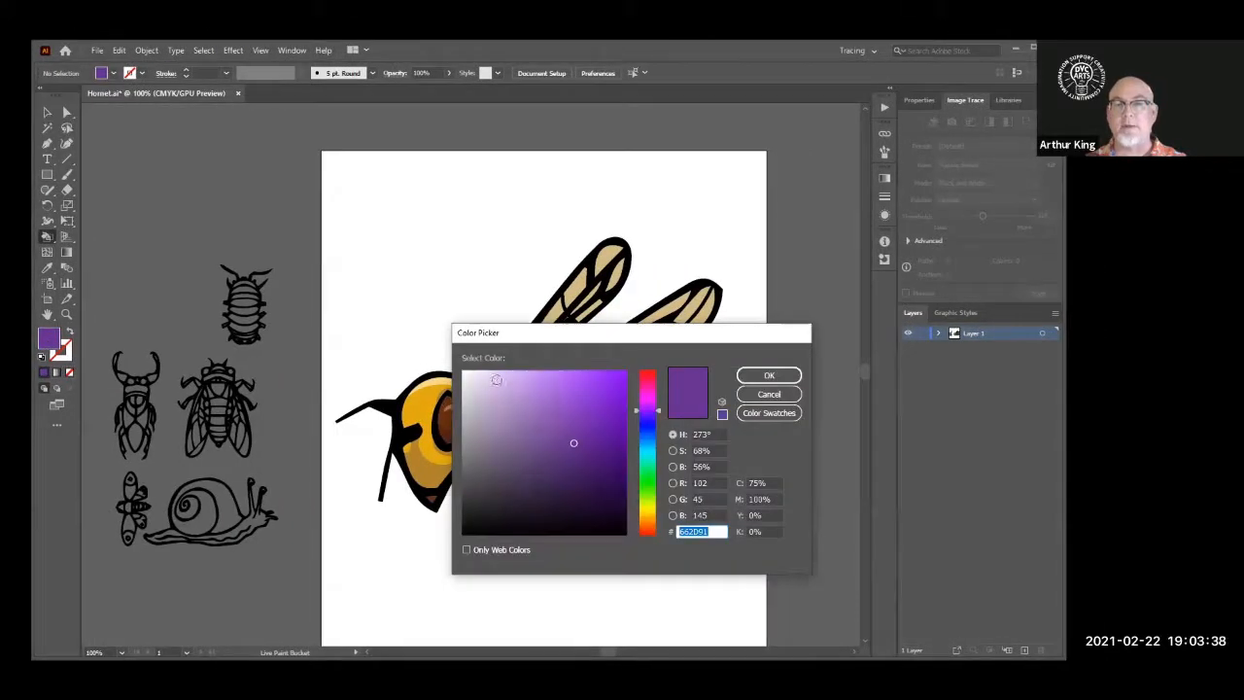
mouse_move(500, 383)
mouse_down()
mouse_move(514, 376)
mouse_move(483, 376)
mouse_up()
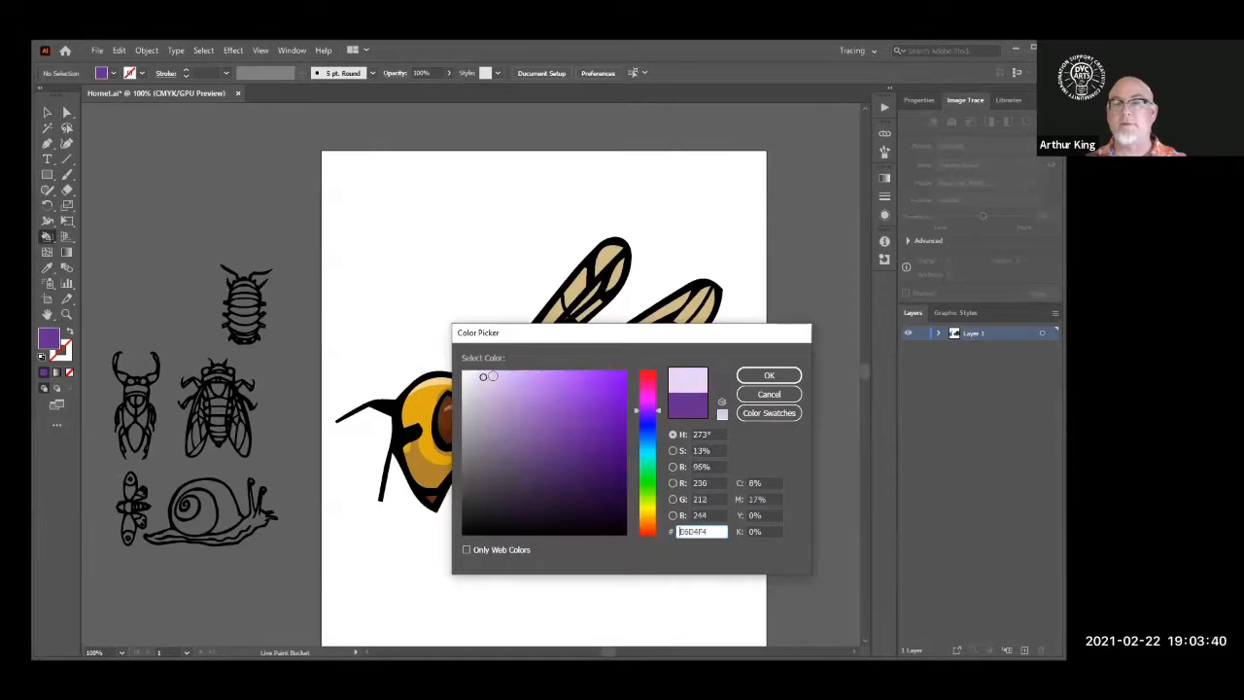
click(755, 379)
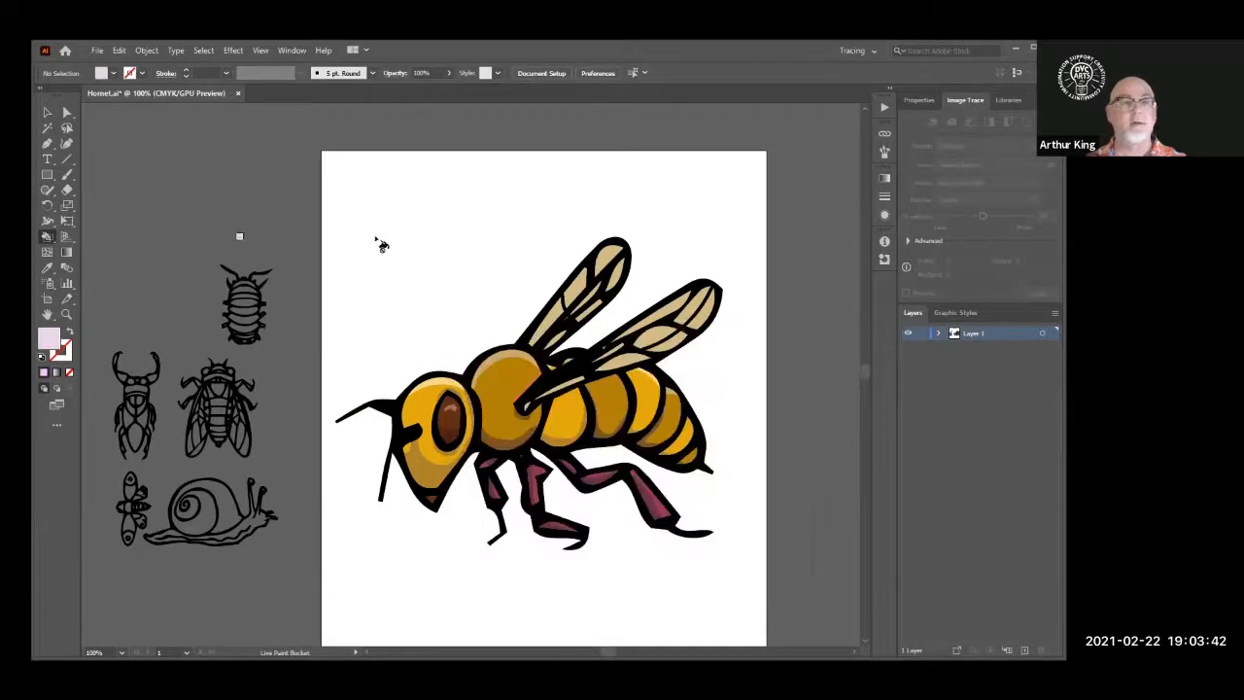
click(544, 316)
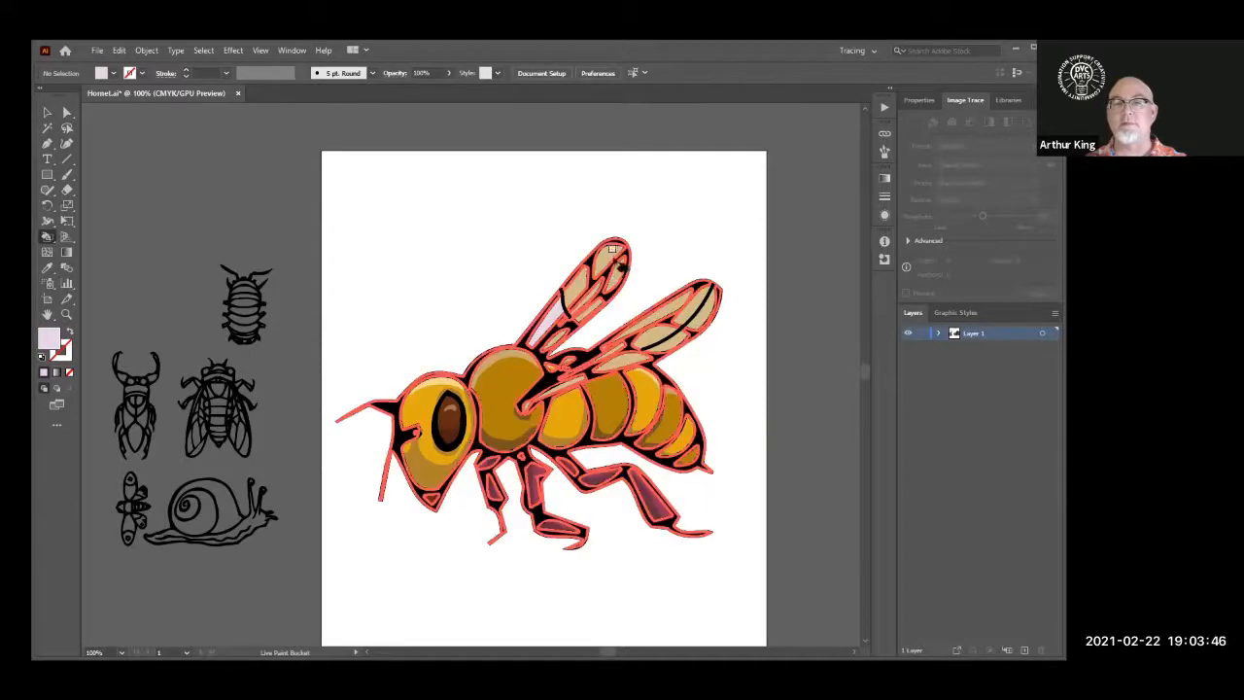
click(609, 253)
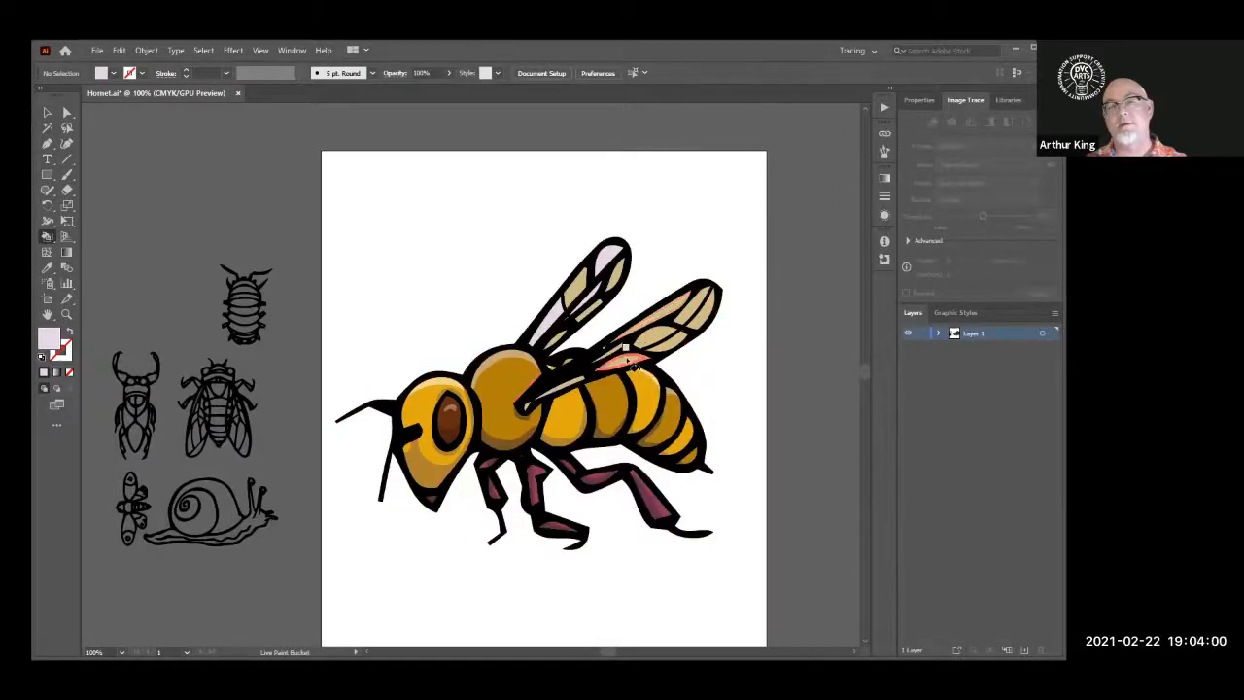
click(628, 364)
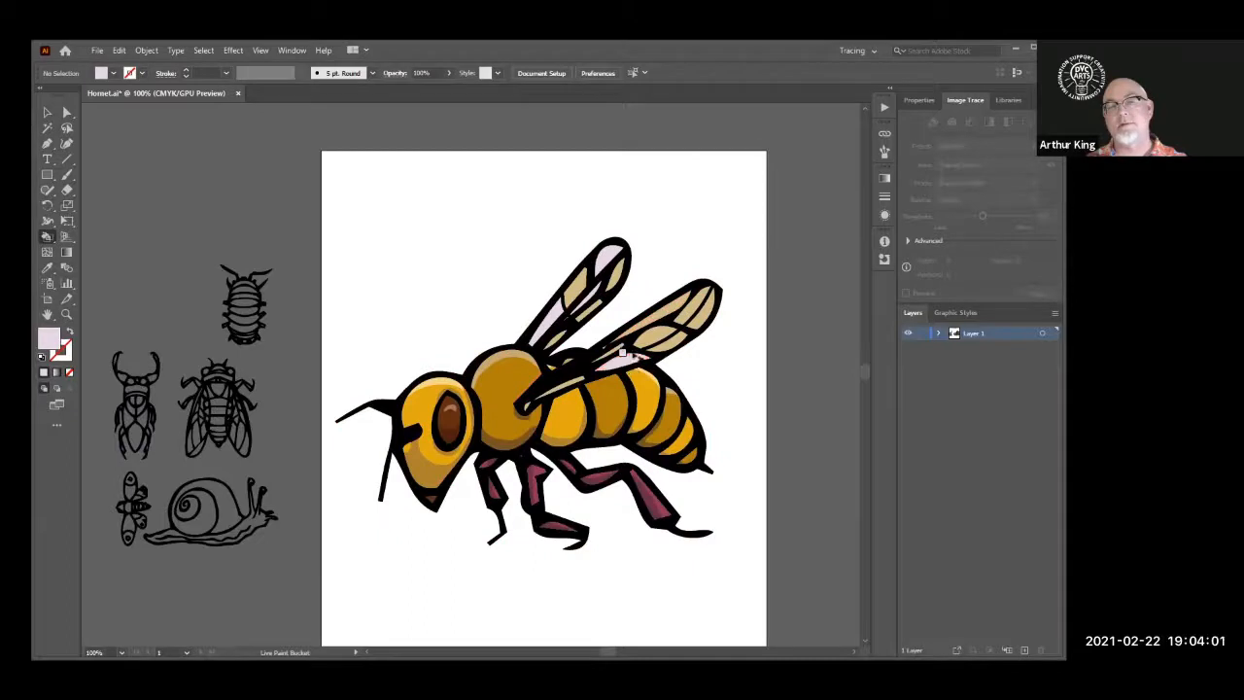
click(696, 307)
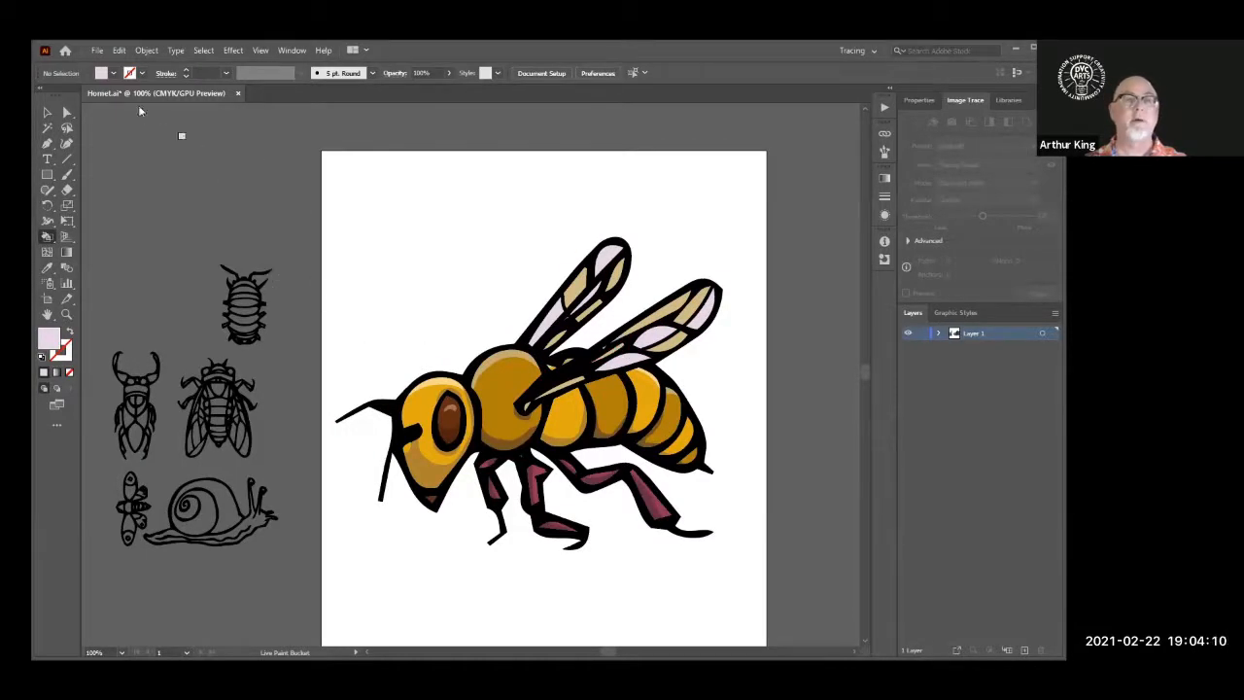
Set the fill to D3B1F2 and paint the small tan cells along the tips and lower edges of both wings.
double_click(52, 338)
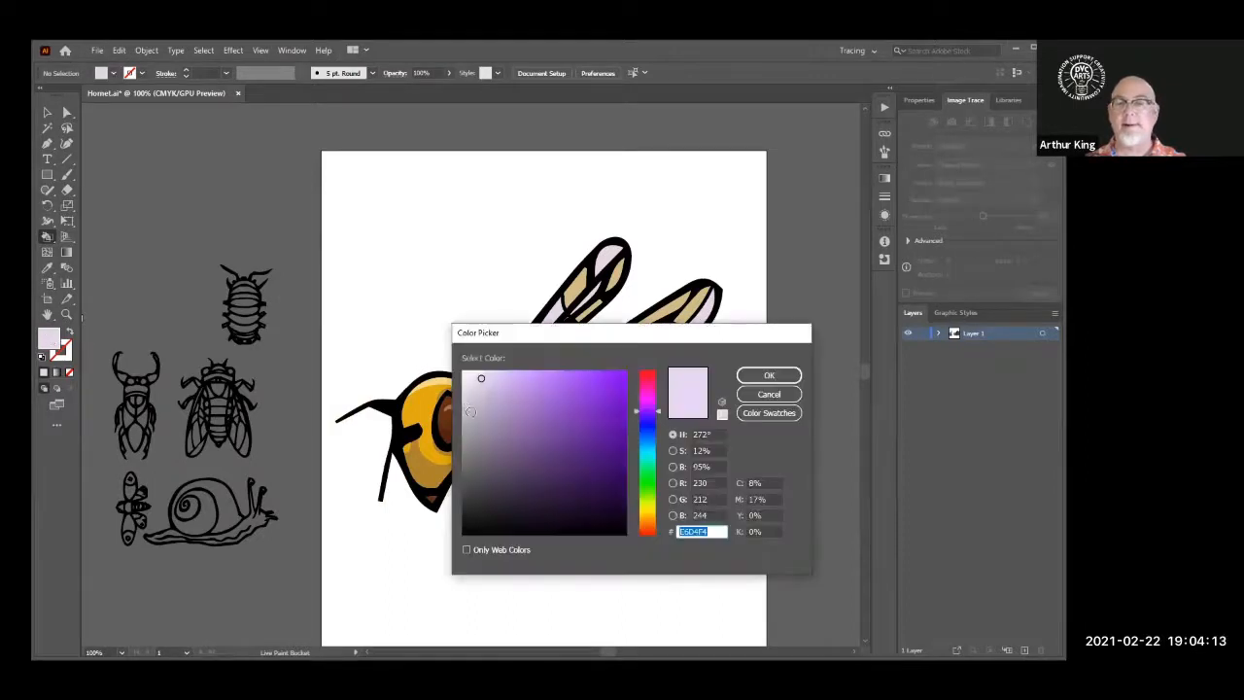
click(507, 376)
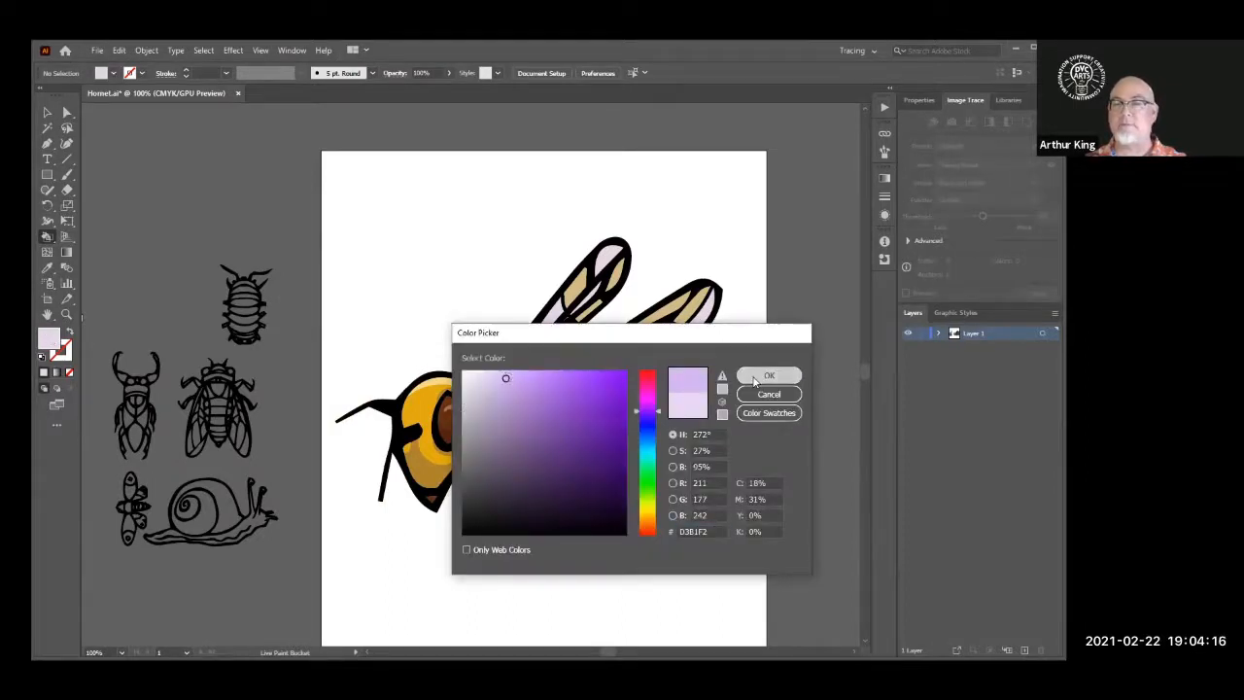
click(756, 378)
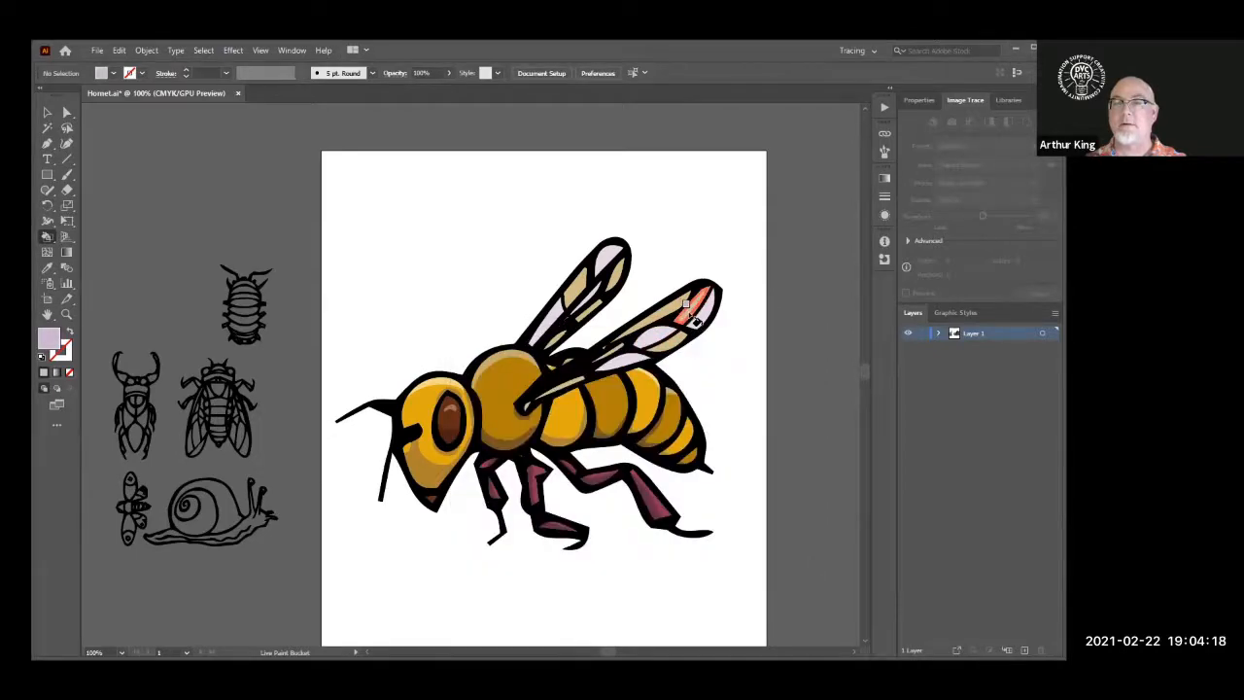
click(686, 309)
click(668, 349)
click(629, 360)
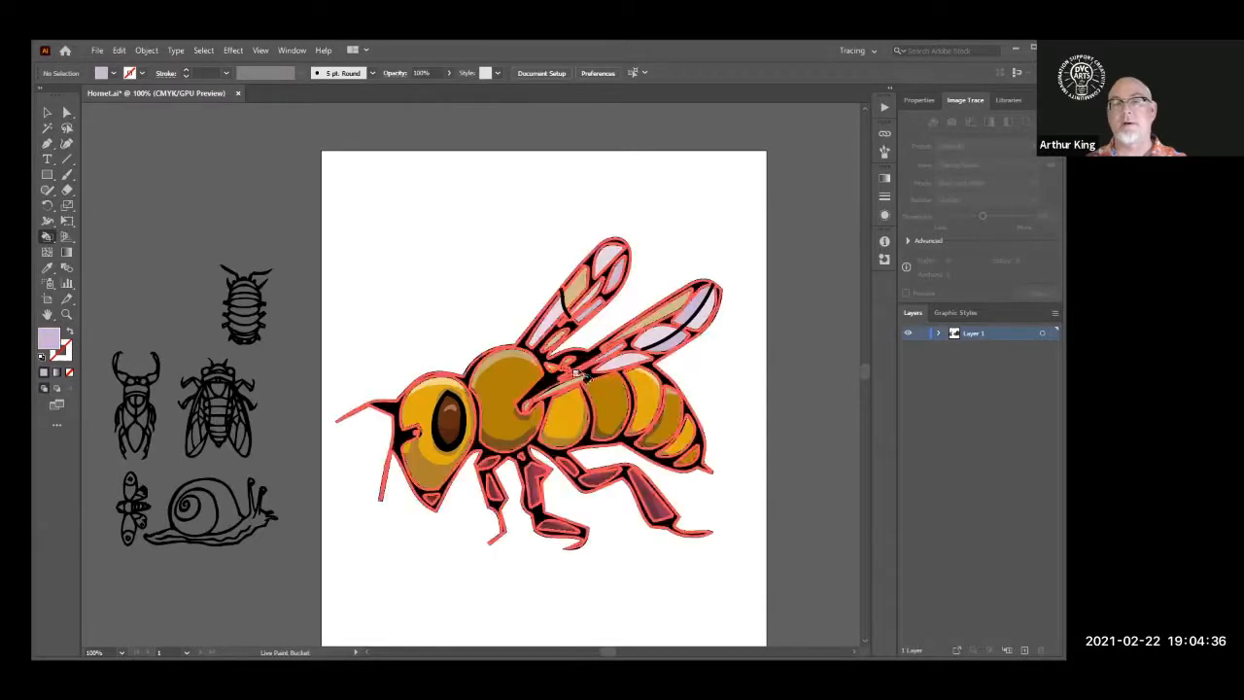
click(555, 333)
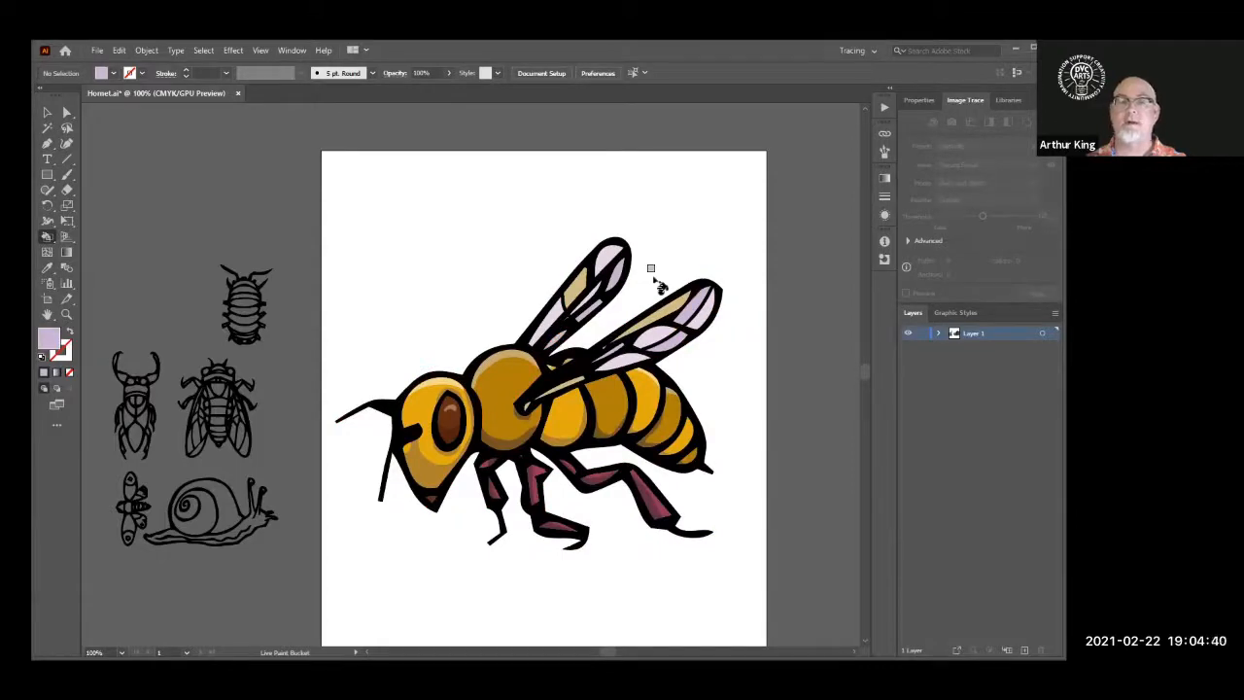
Pick a deeper purple fill and paint the near wing's long upper and narrow base cells and the far wing's base cell.
double_click(46, 337)
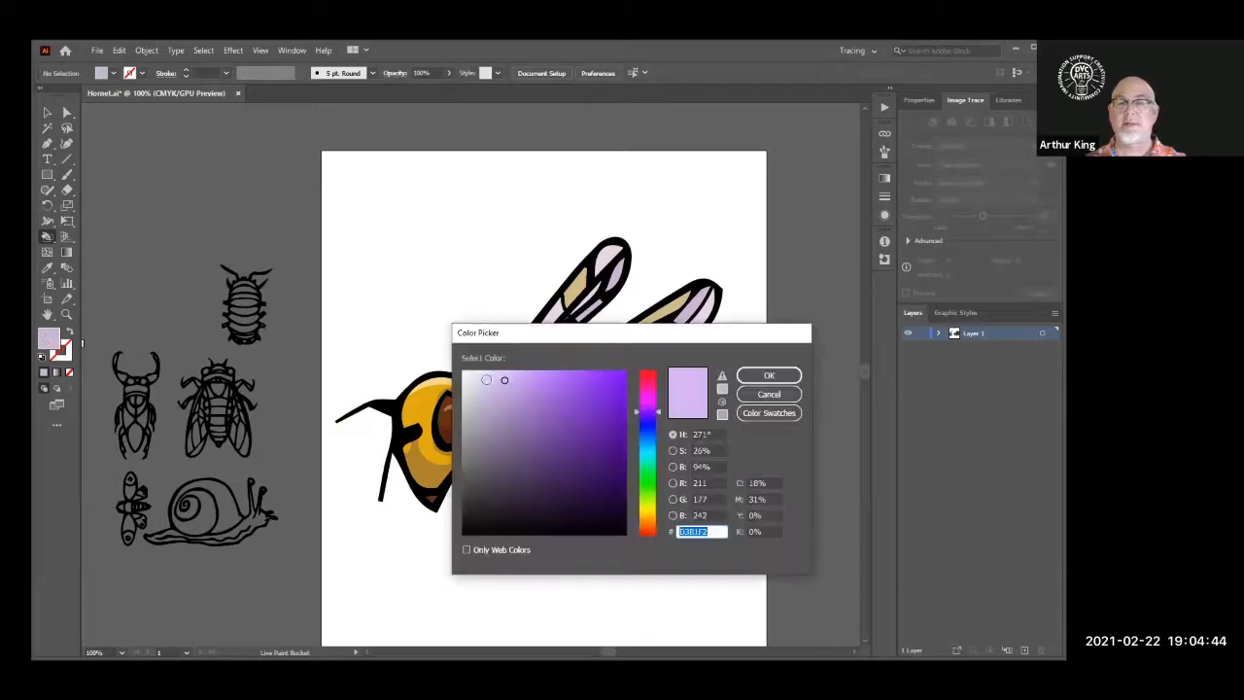
click(537, 377)
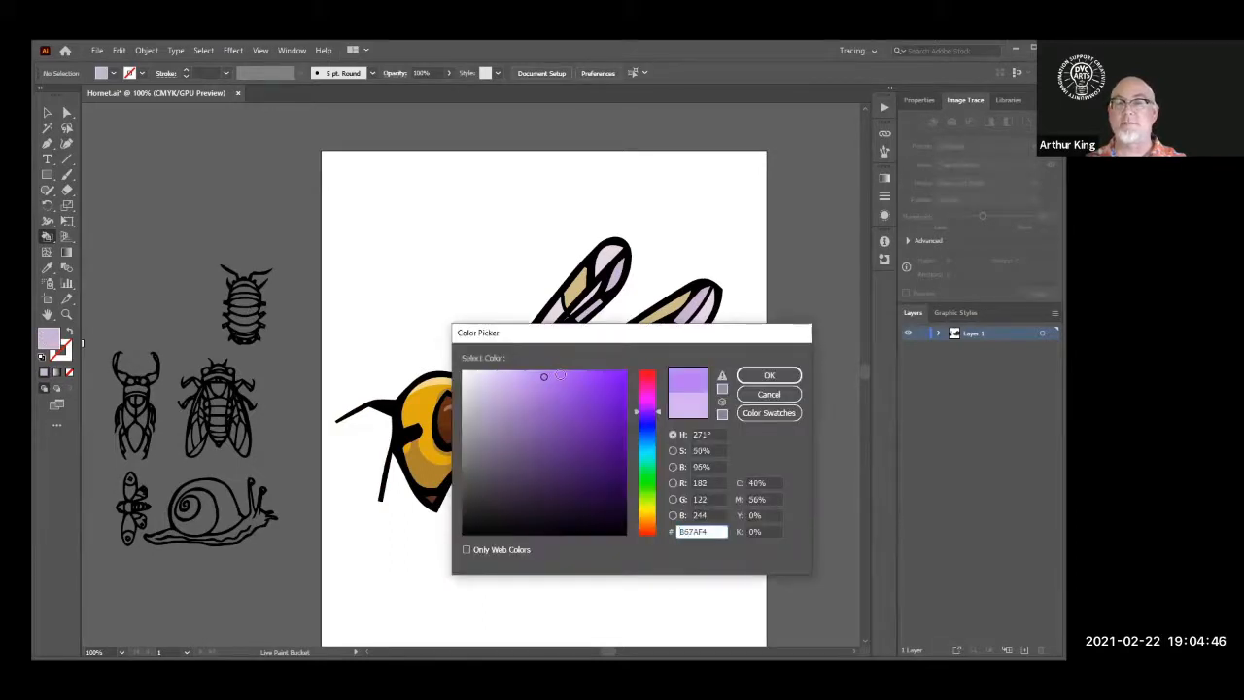
click(560, 376)
click(752, 378)
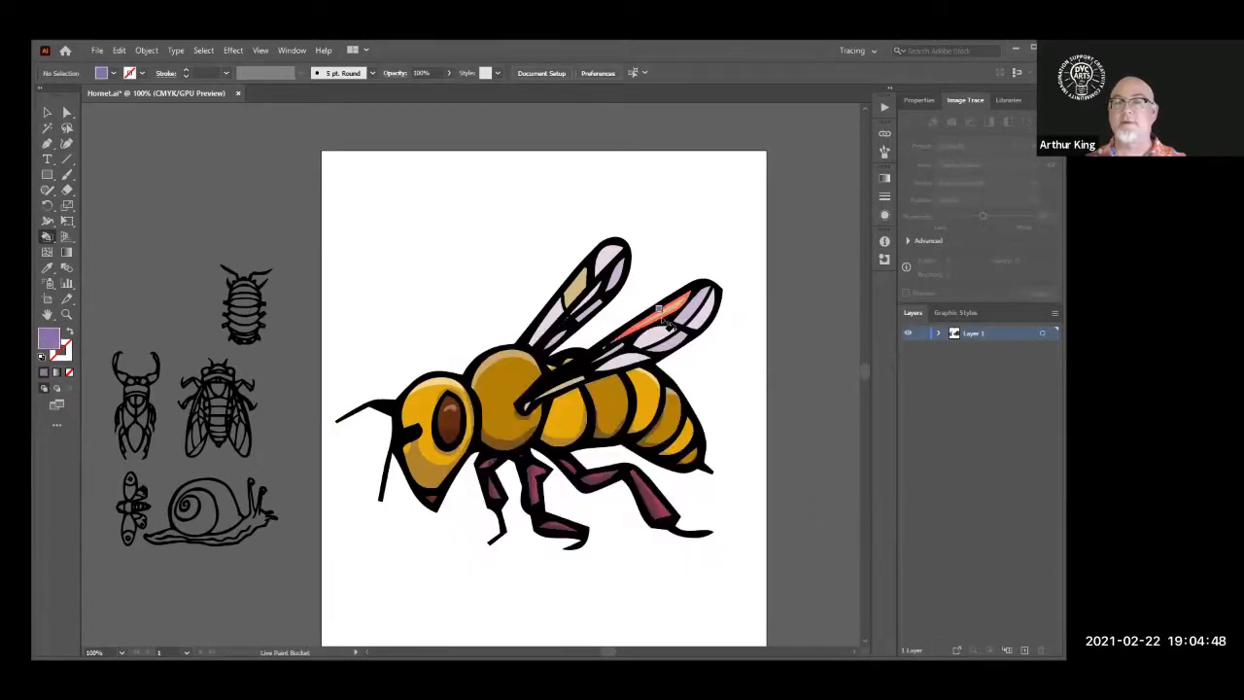
click(659, 304)
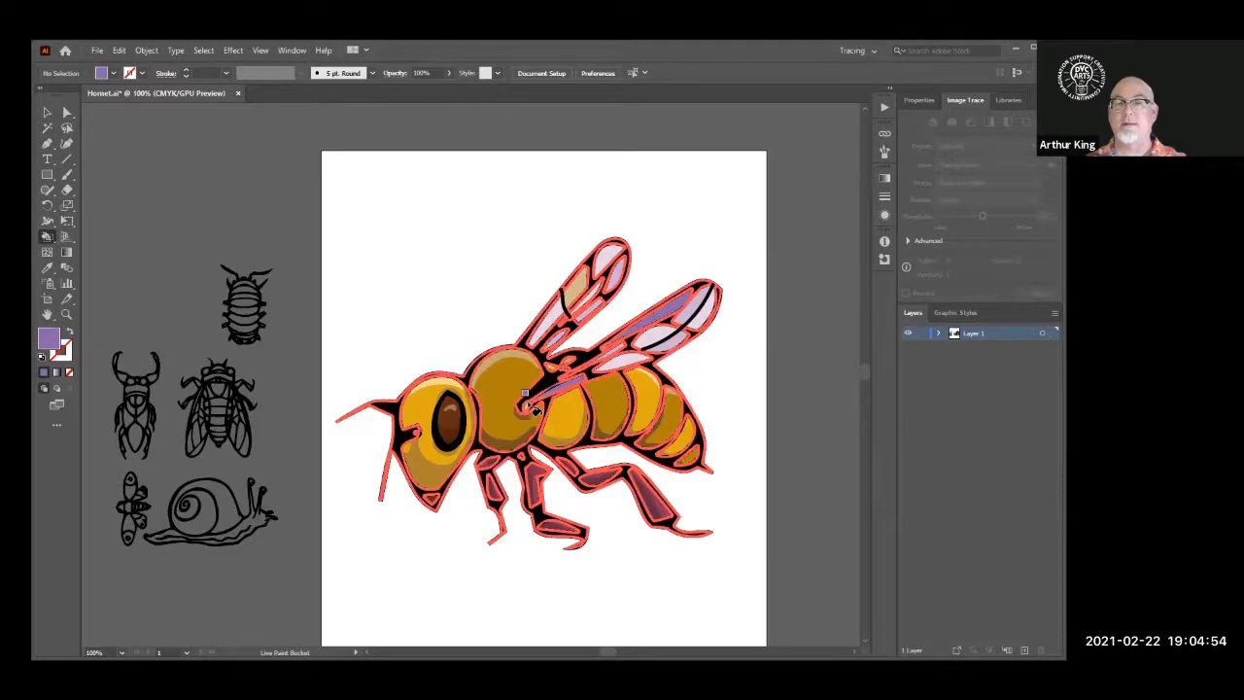
click(549, 307)
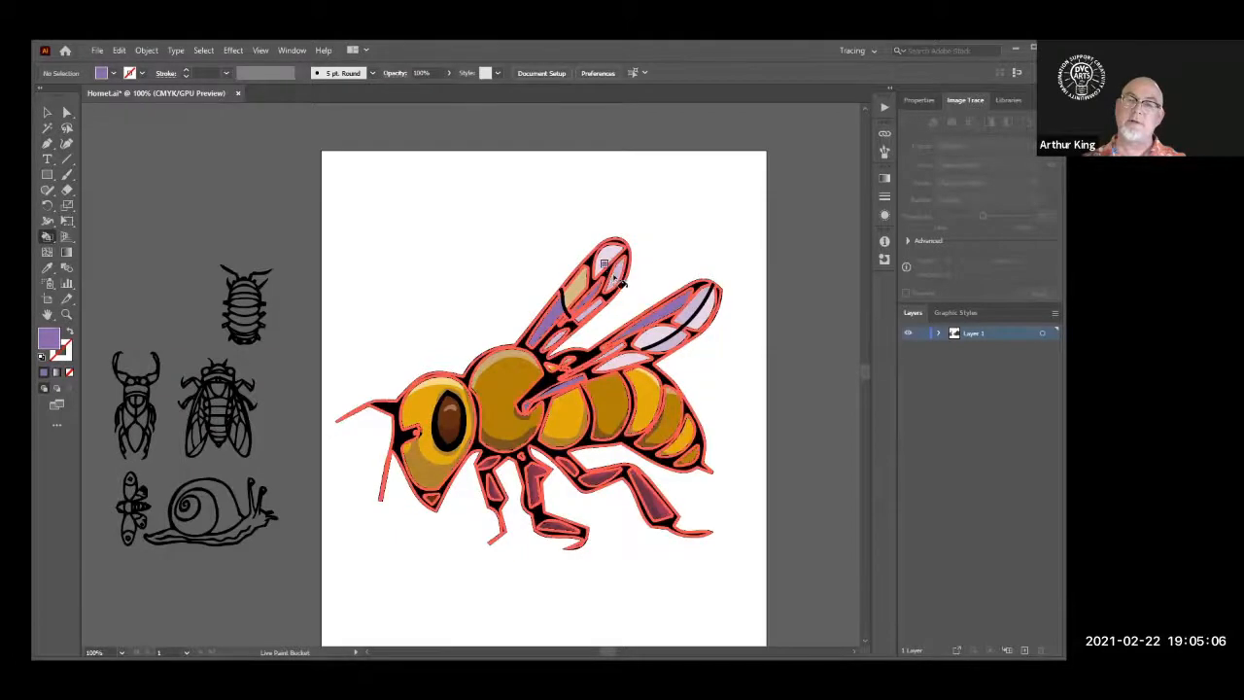
Sample the light purple from the far wing's tip and fill that wing's remaining tan cell with Live Paint Bucket.
click(48, 268)
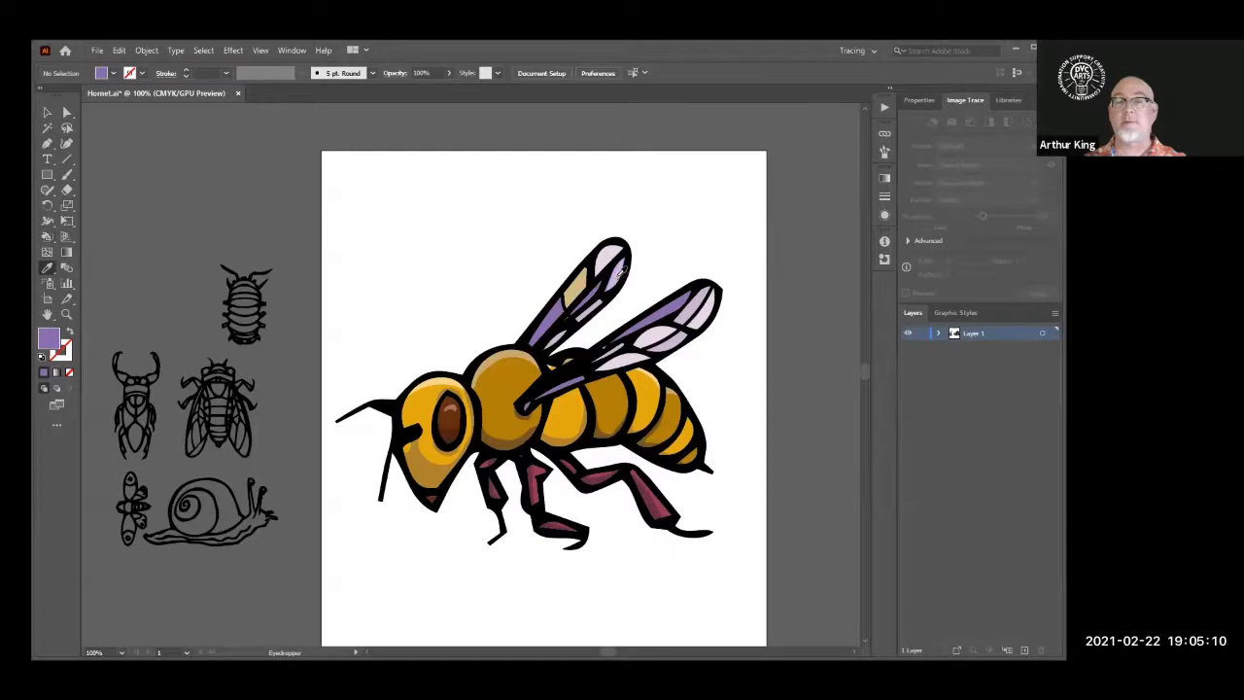
click(620, 273)
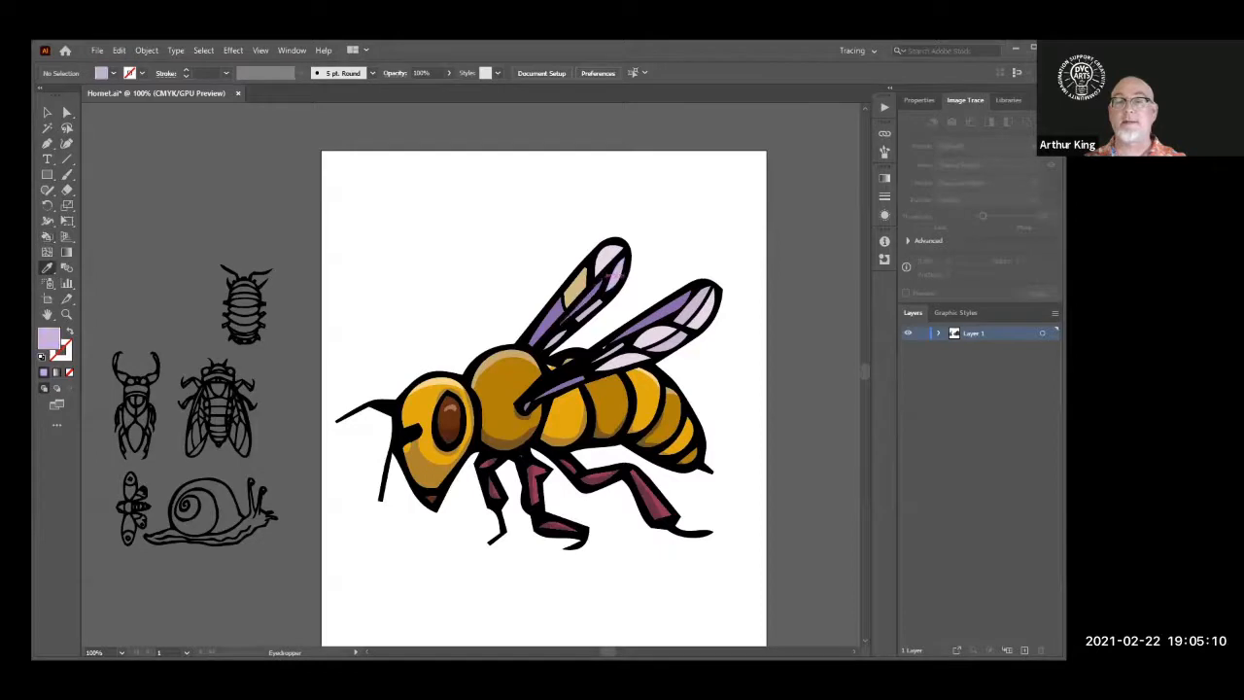
click(47, 237)
click(573, 289)
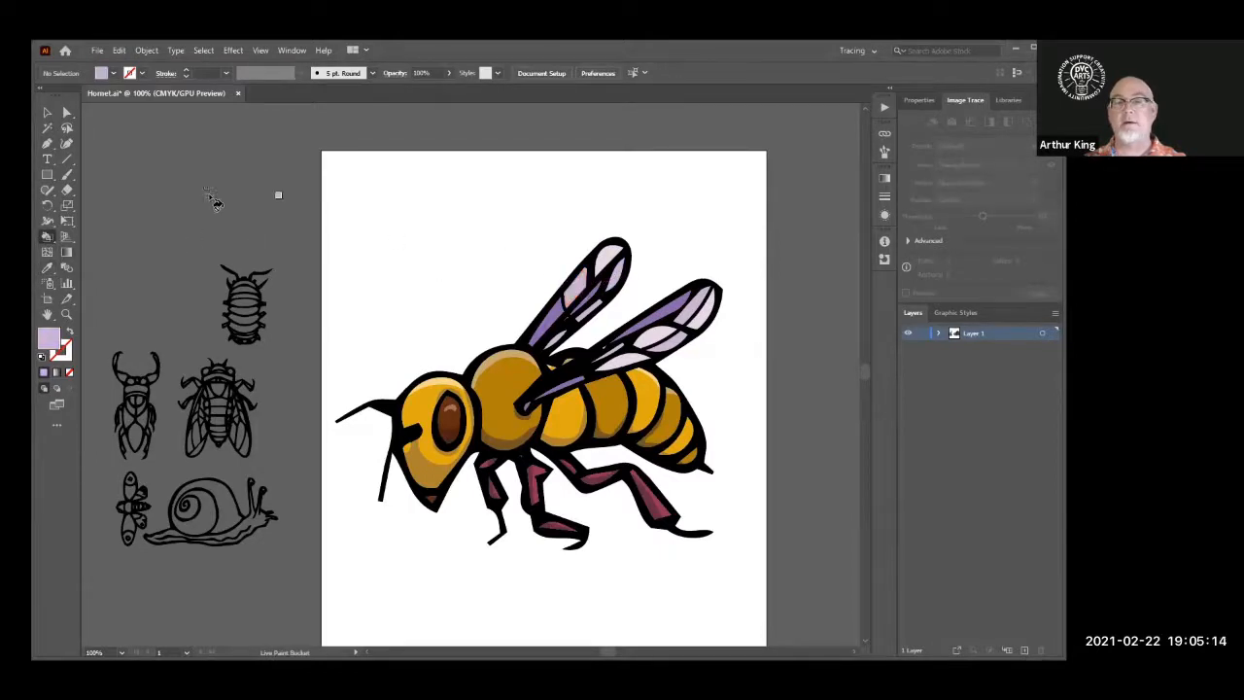